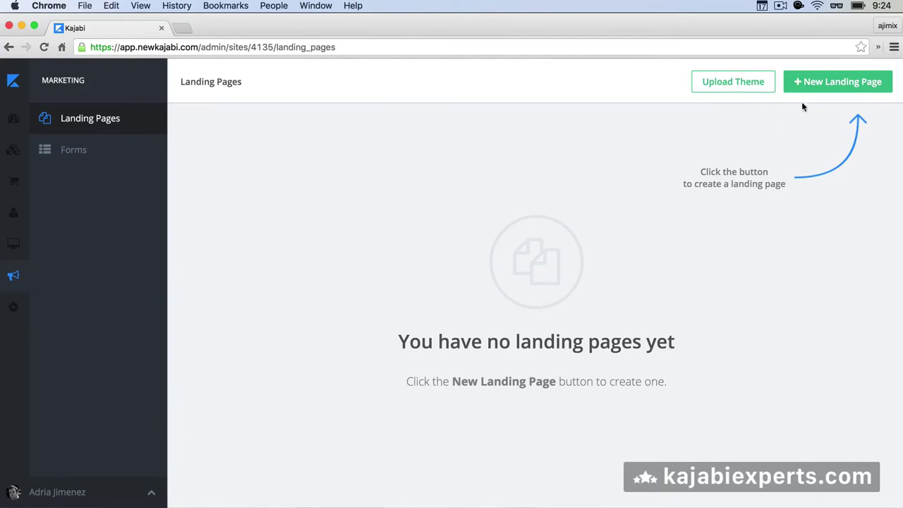
Start creating a new landing page from the Landing Pages list.
click(816, 82)
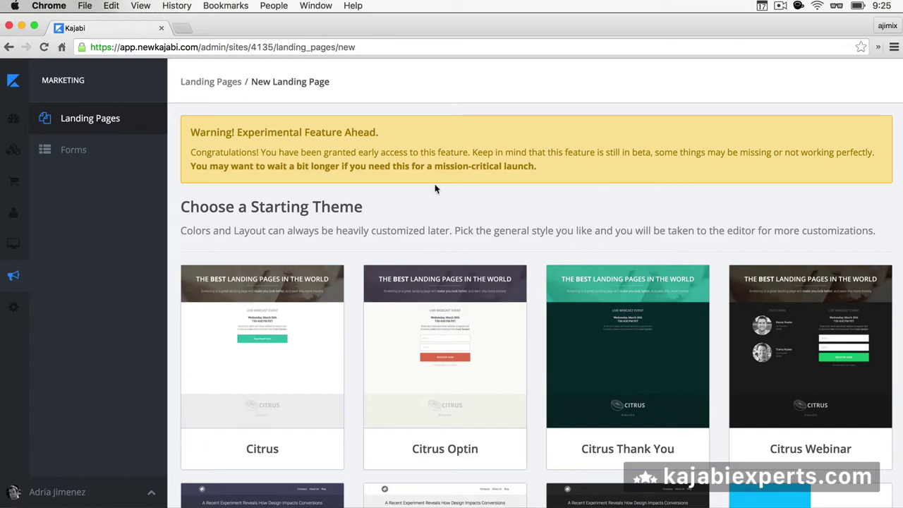
click(113, 120)
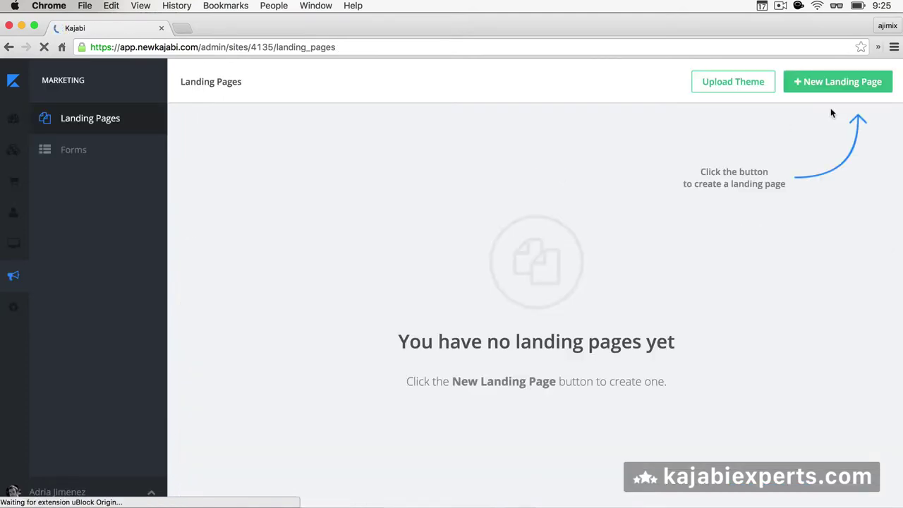
click(833, 83)
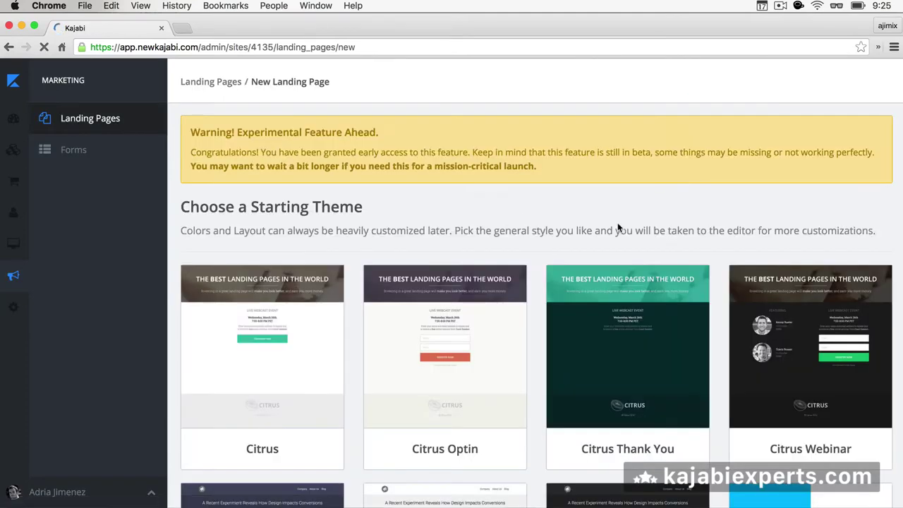
Examine the available starting themes for the landing page, from Citrus through Waltz.
scroll(486, 211, down, 10)
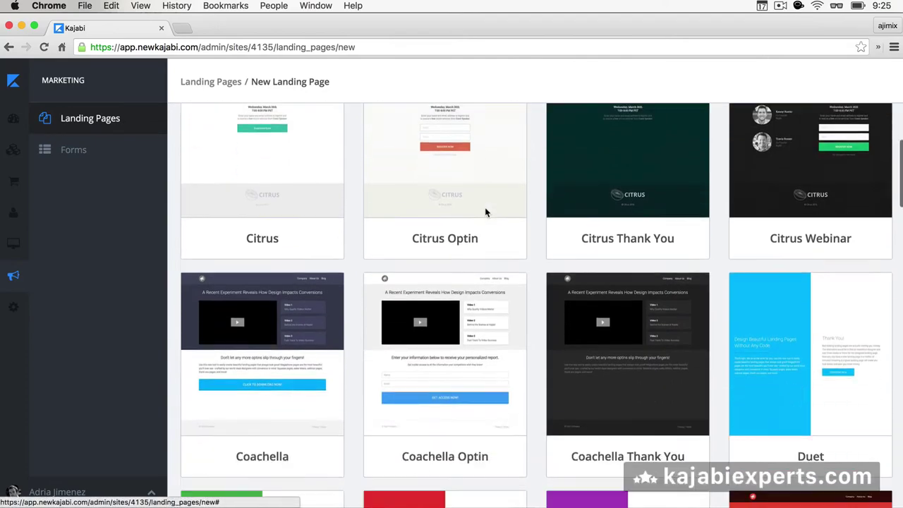
scroll(486, 211, down, 10)
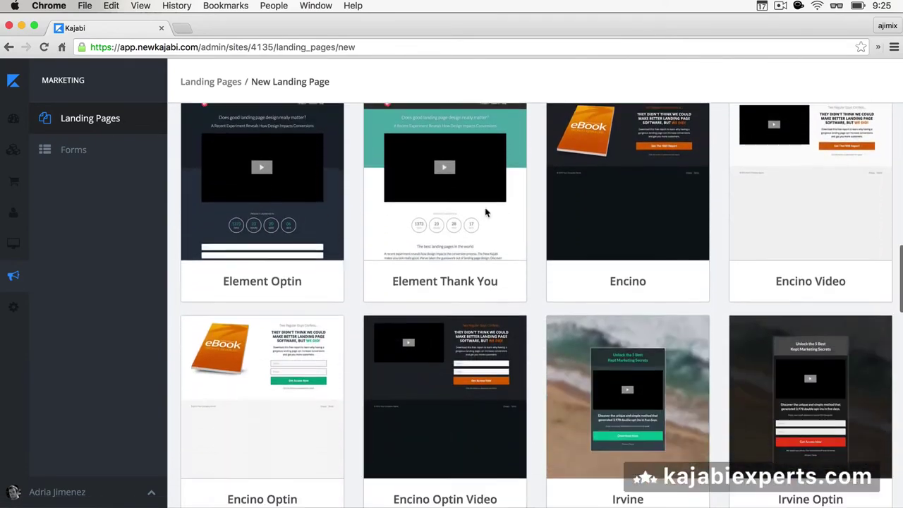
scroll(486, 212, down, 10)
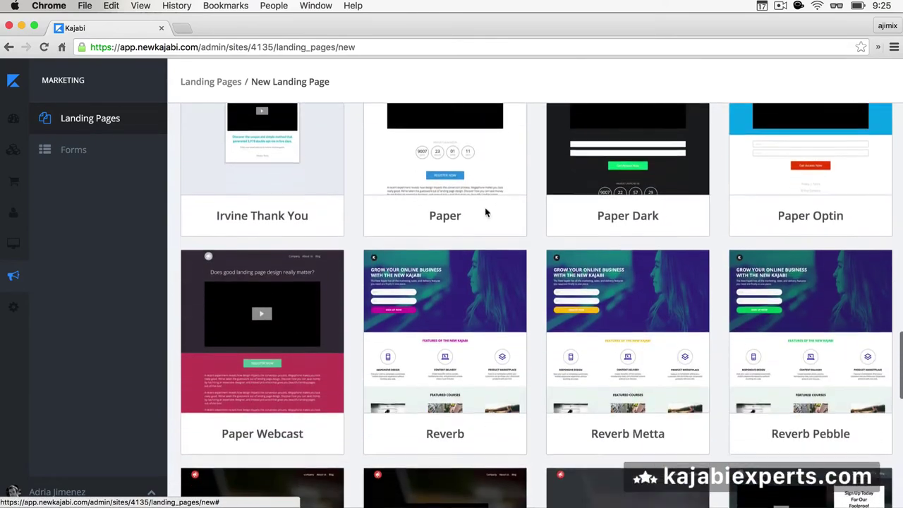
scroll(485, 212, down, 8)
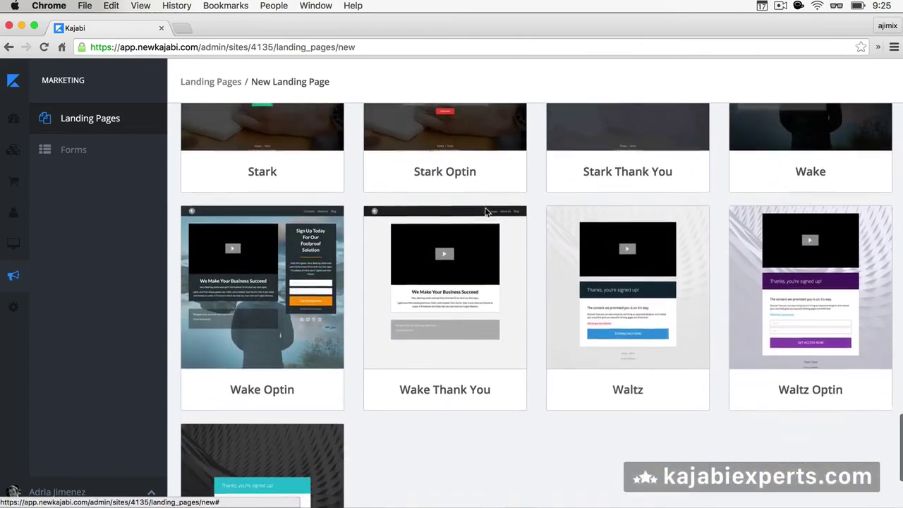
scroll(485, 212, up, 15)
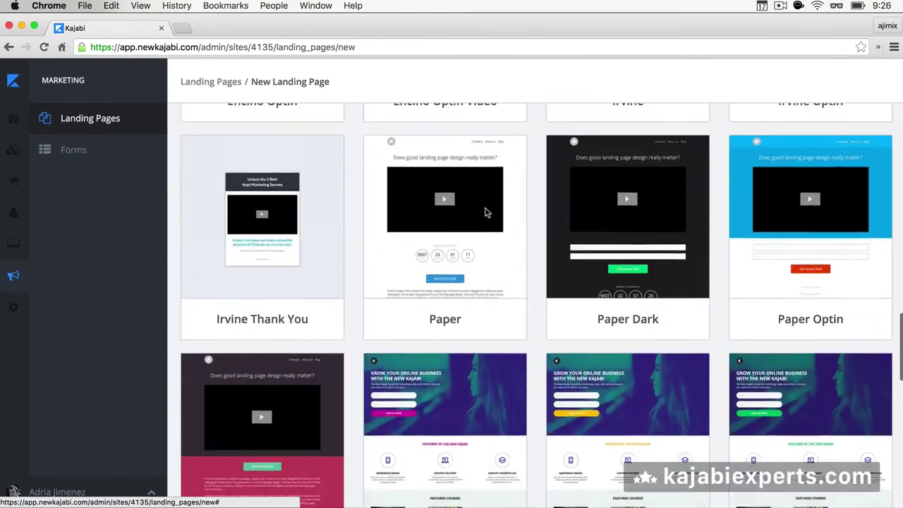
scroll(485, 212, up, 5)
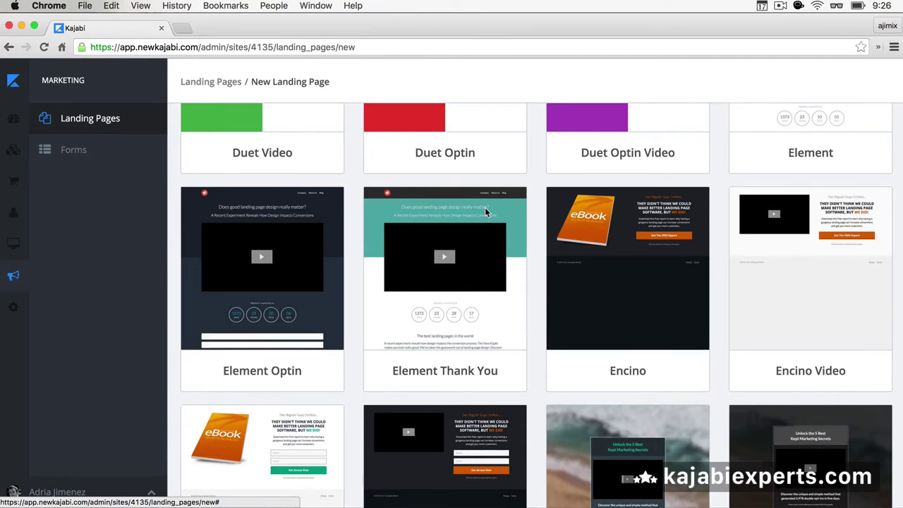
scroll(486, 212, up, 6)
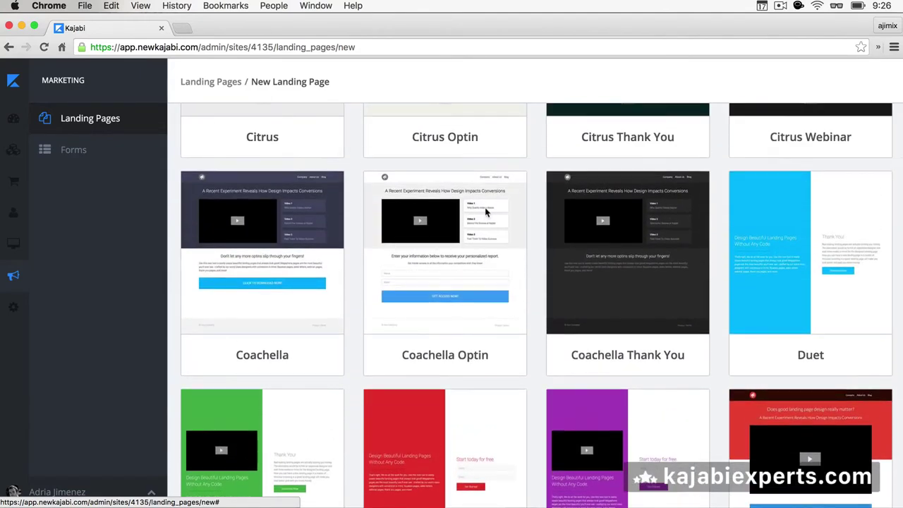
scroll(486, 212, up, 3)
scroll(486, 211, up, 5)
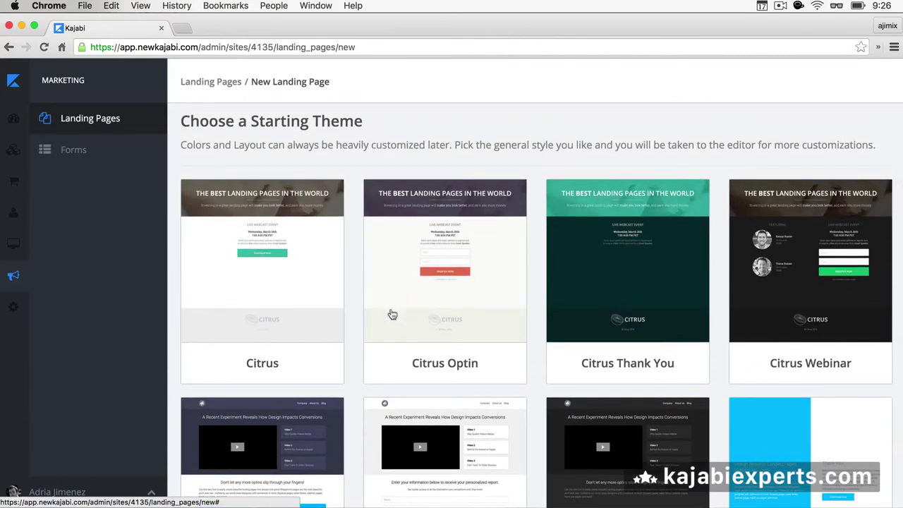
scroll(477, 344, down, 5)
scroll(476, 343, up, 4)
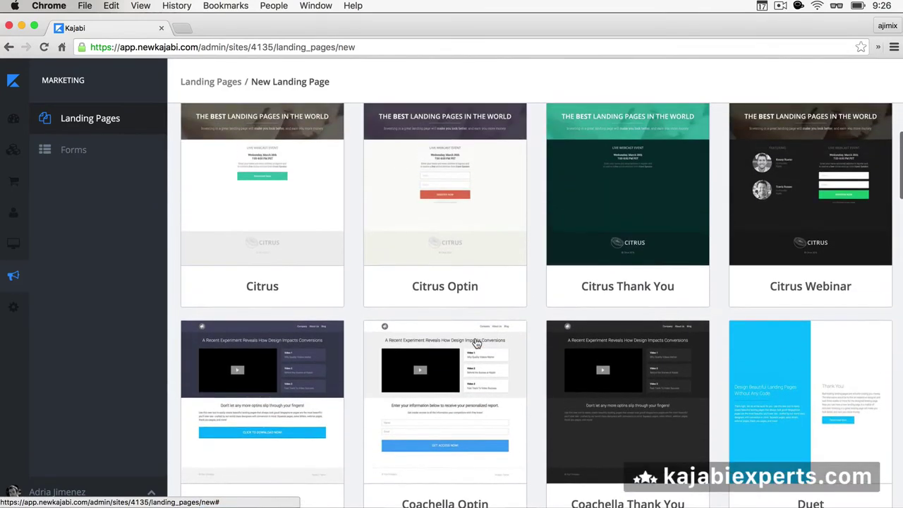
scroll(251, 188, up, 1)
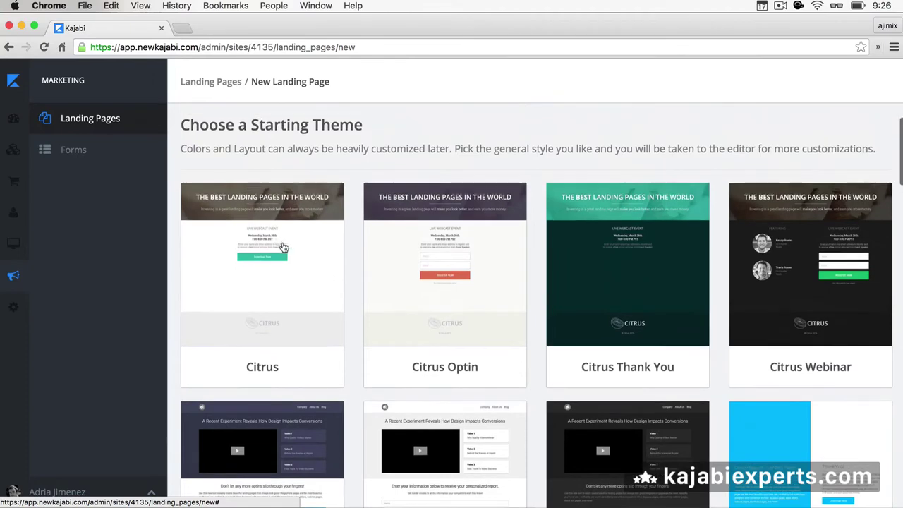
Create a landing page from the Citrus theme with the title "Test Landing Page".
click(244, 276)
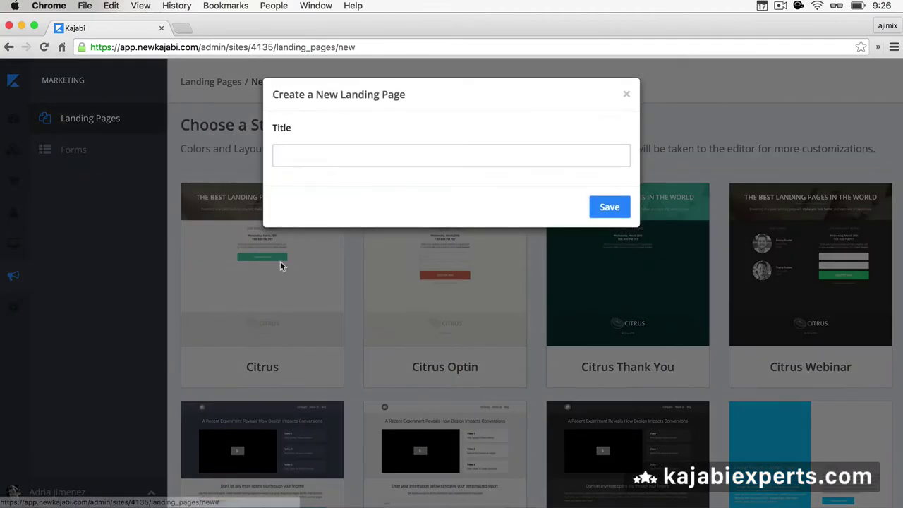
click(326, 151)
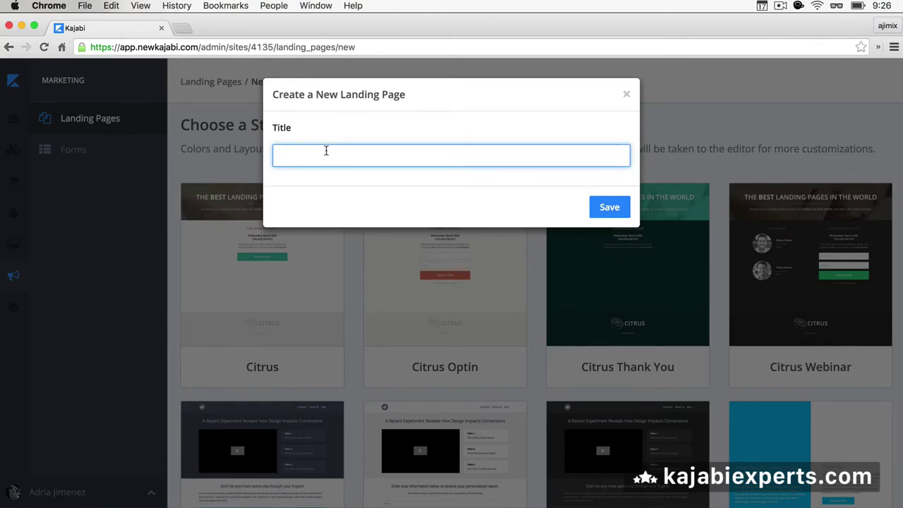
text(Test Landing Page)
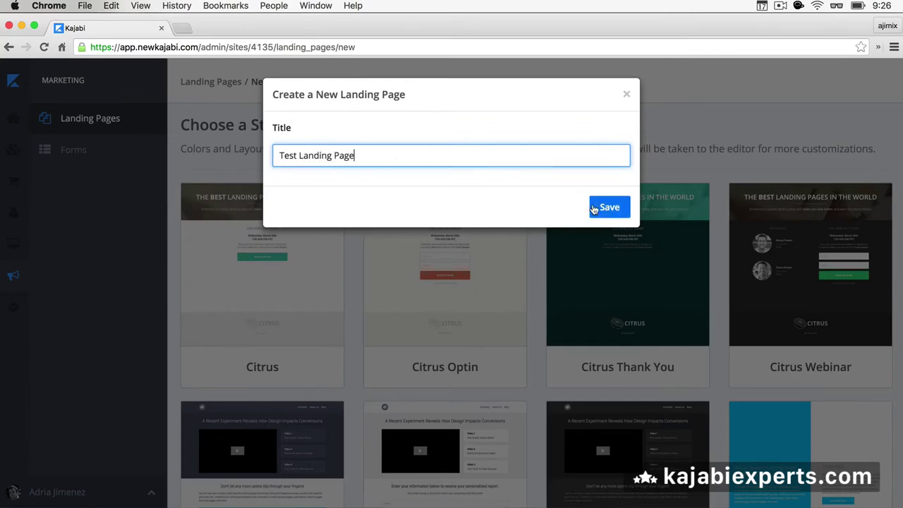
click(603, 208)
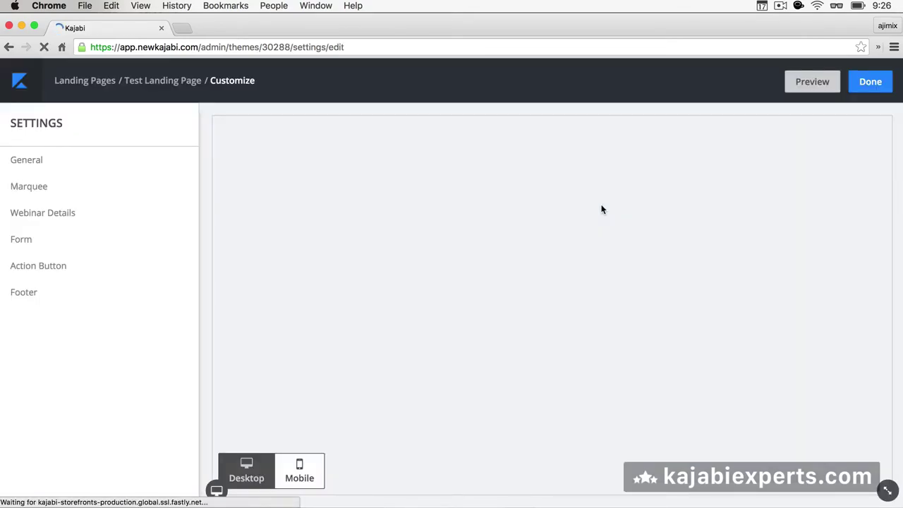
Examine the page content in the customization editor, from the headline banner down to the footer.
scroll(478, 353, down, 3)
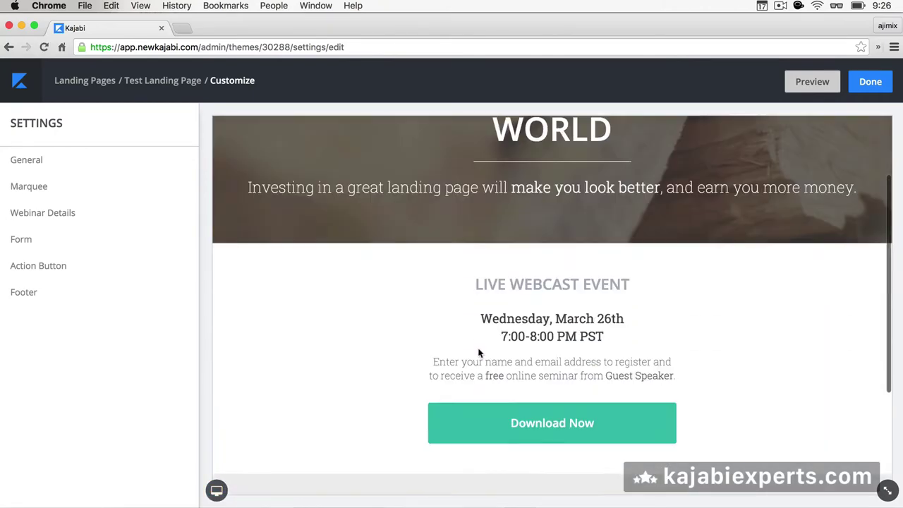
scroll(477, 353, up, 3)
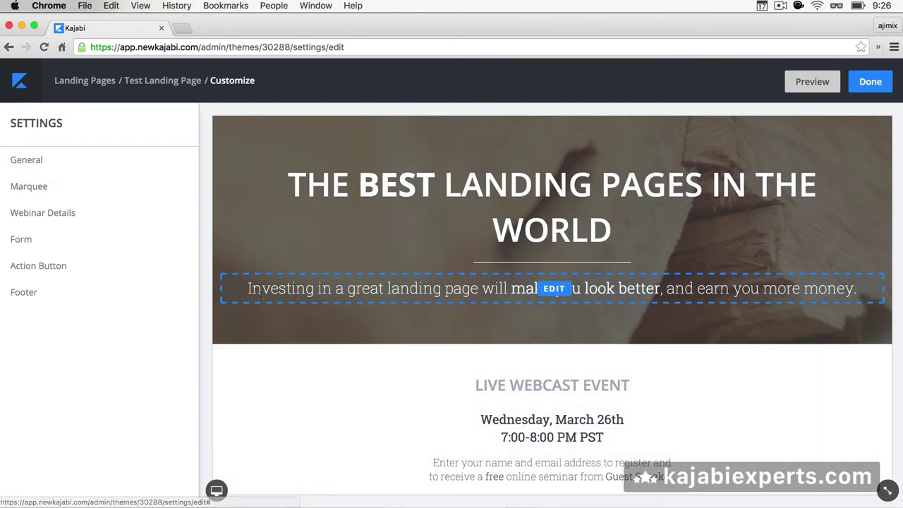
scroll(296, 309, down, 5)
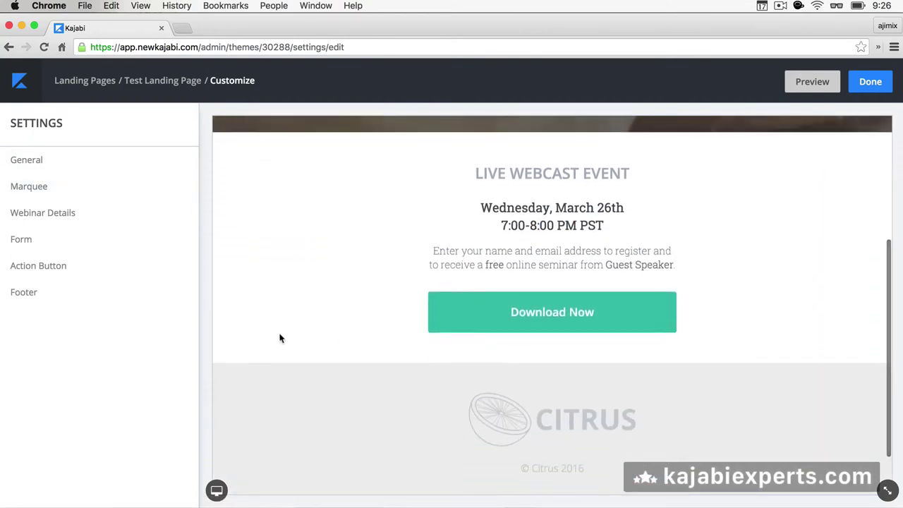
scroll(283, 332, down, 1)
scroll(279, 339, up, 3)
scroll(279, 339, up, 1)
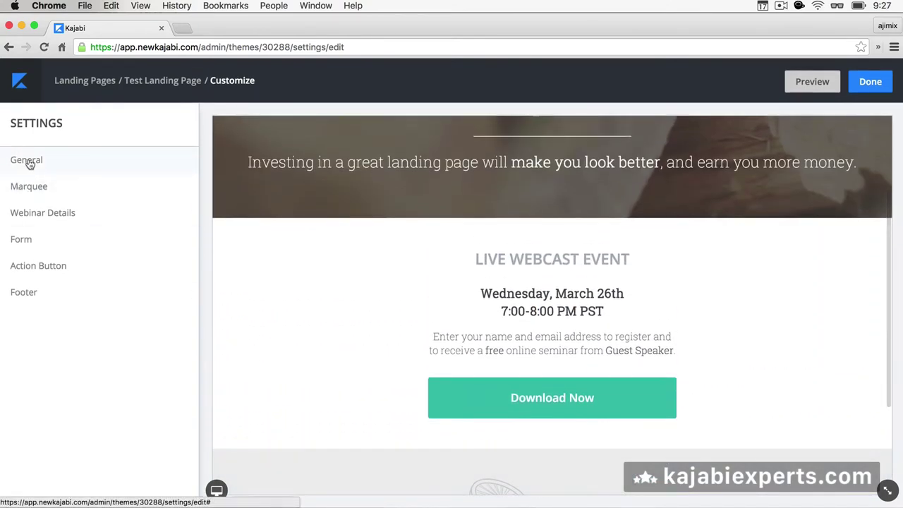
Review the General font settings and the Form settings, then return to the settings list.
click(30, 164)
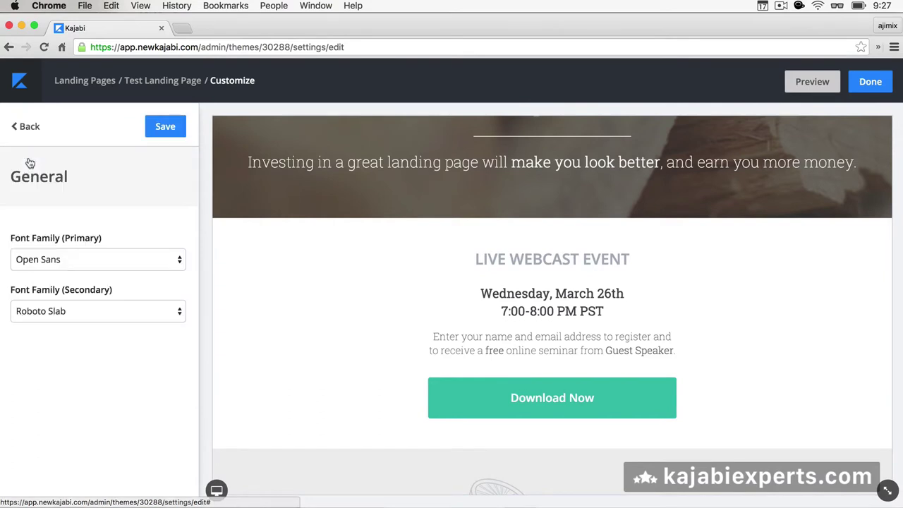
click(22, 127)
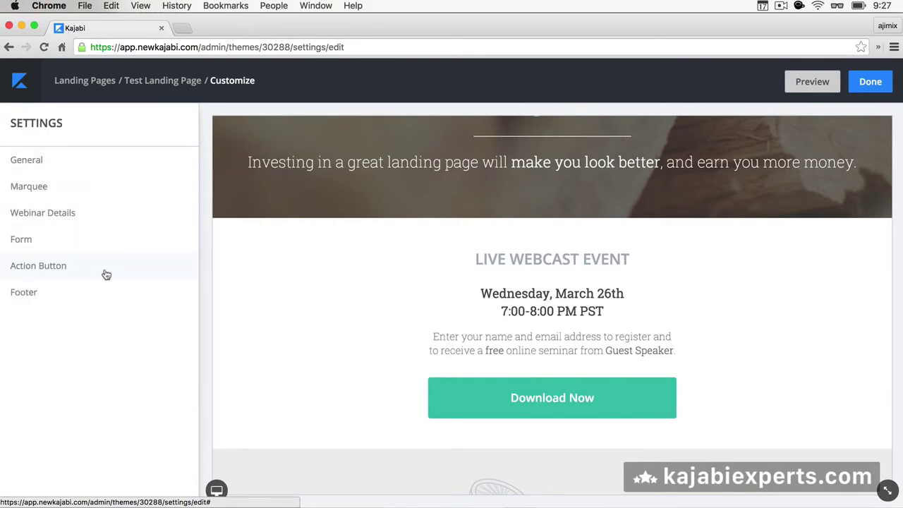
click(21, 240)
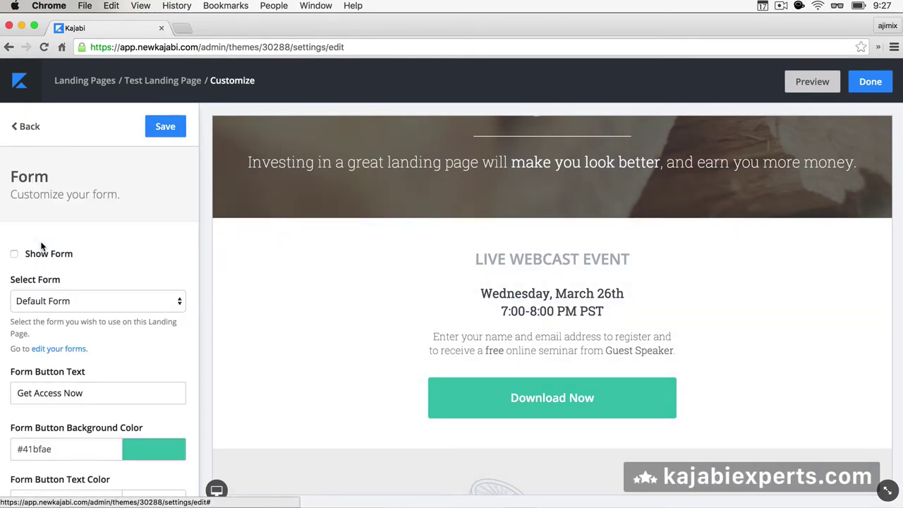
scroll(360, 297, down, 1)
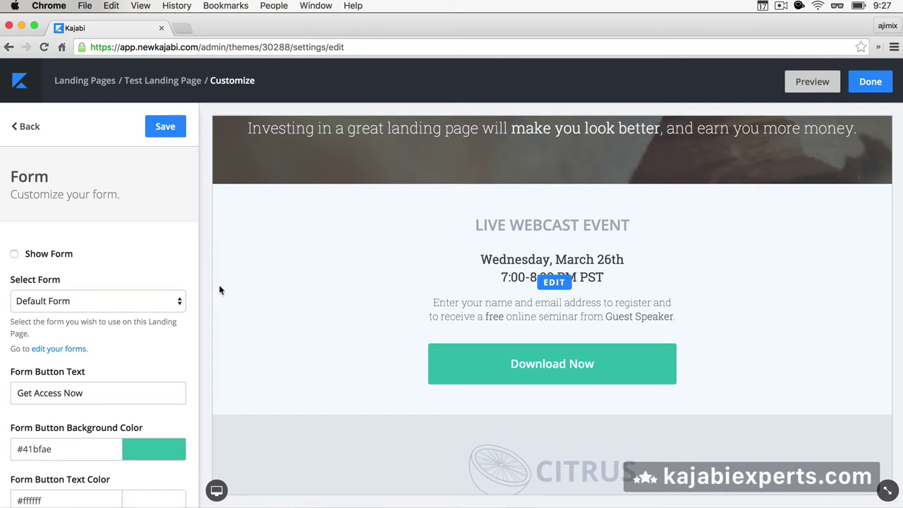
click(26, 127)
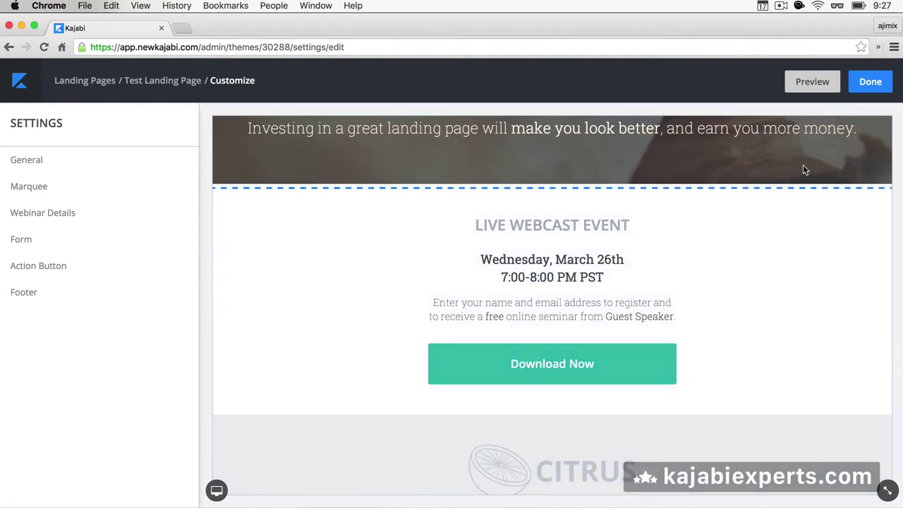
Preview the test landing page in its own browser tab and return to the editor.
click(805, 79)
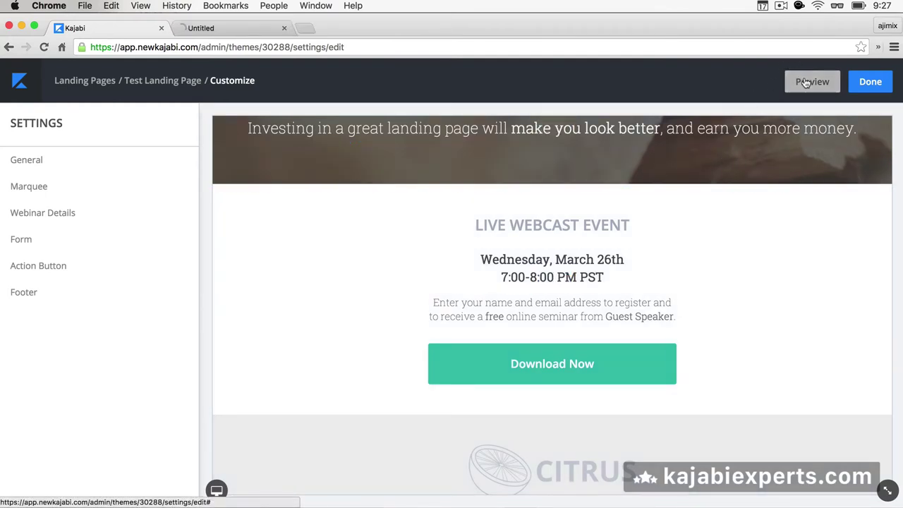
click(247, 30)
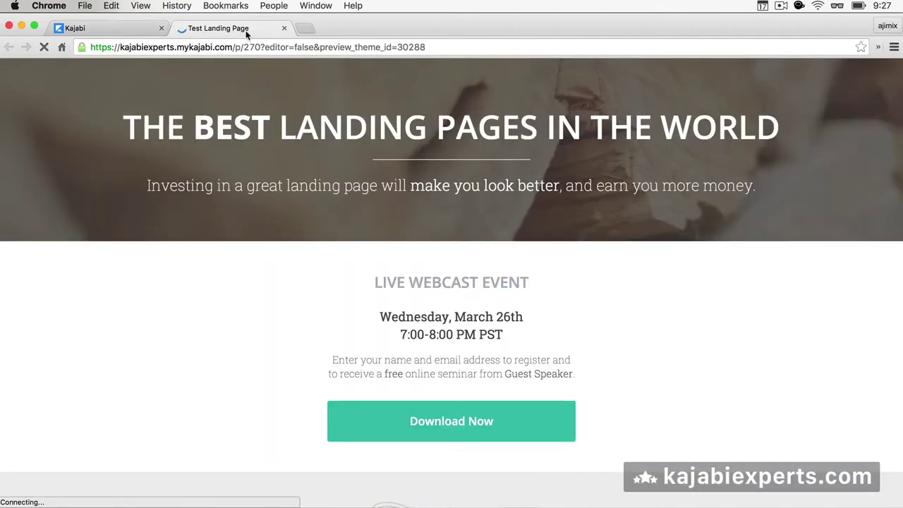
click(133, 30)
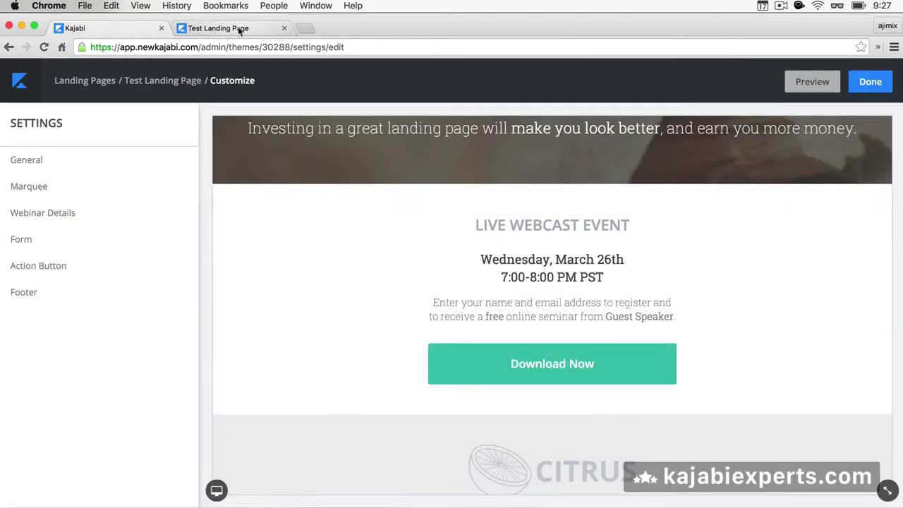
Open kajabiexperts.com in a new browser tab and look through its home page.
key(super+t)
text(kajabiexperts.com)
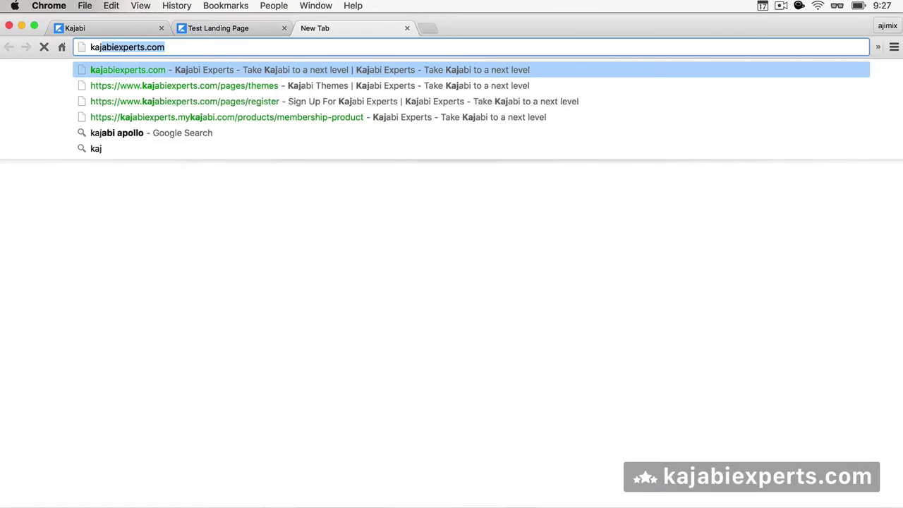
key(Return)
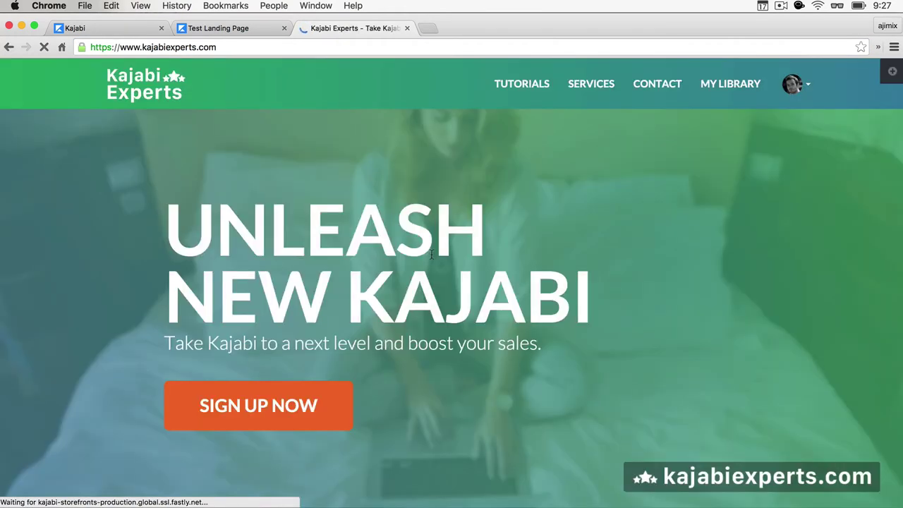
scroll(431, 256, down, 15)
scroll(431, 258, down, 10)
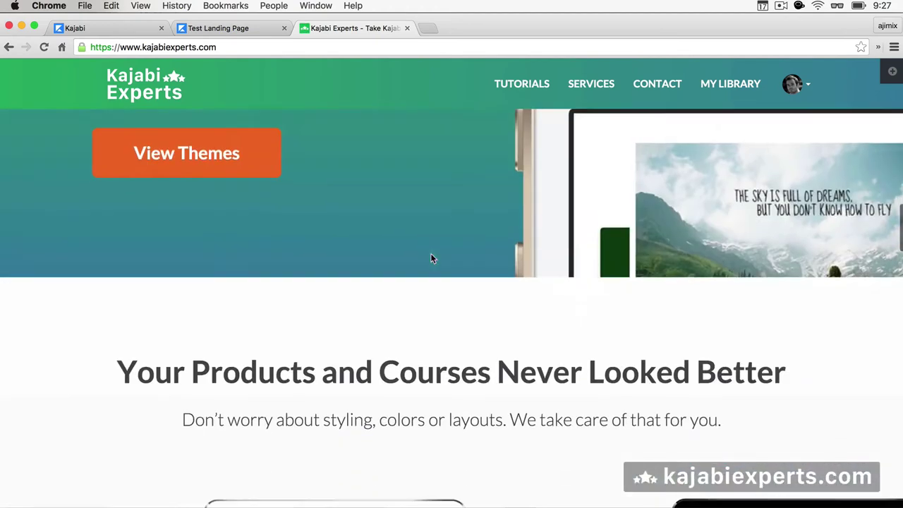
Revisit the test landing page preview, then go back to the headline banner in the customization editor.
click(237, 28)
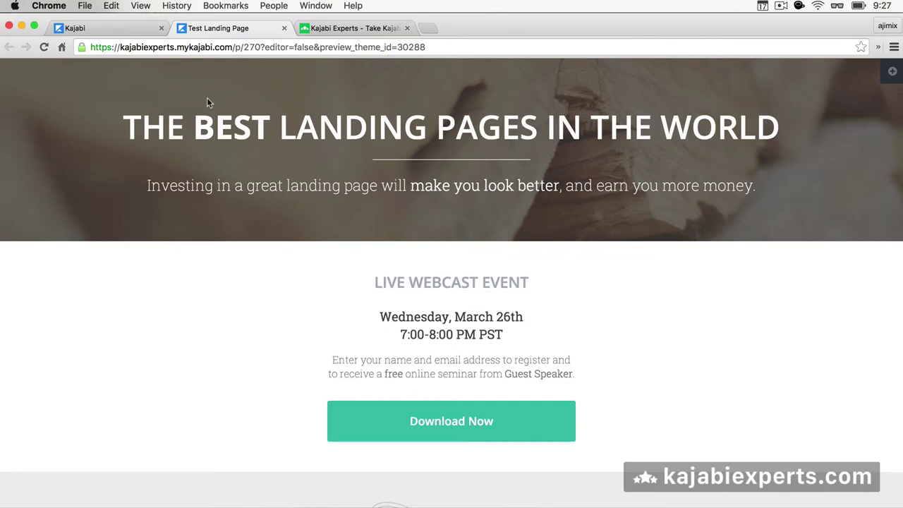
click(106, 28)
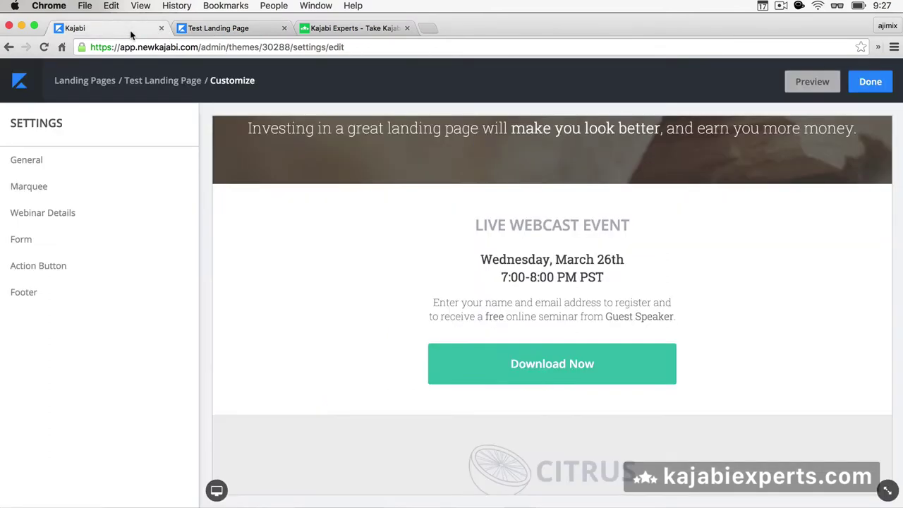
scroll(327, 287, up, 3)
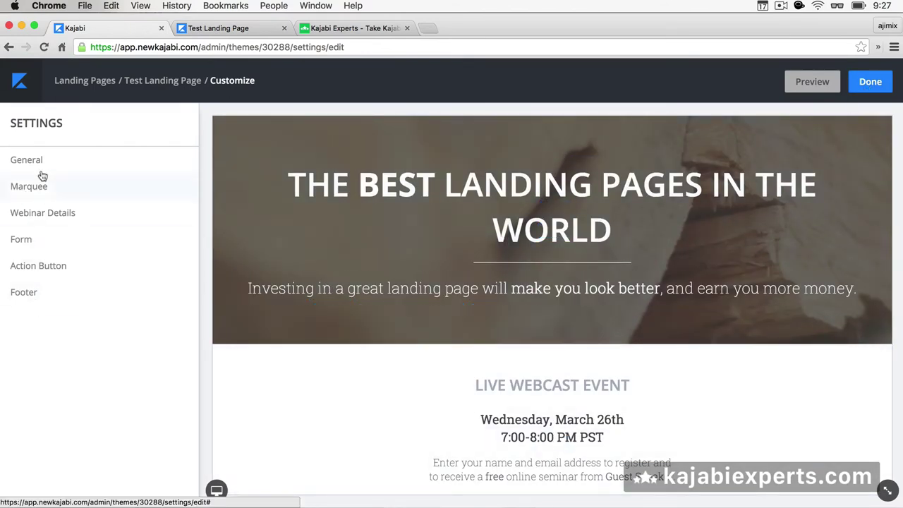
Finish customizing the theme and open the Test Landing Page's details for editing, checking its title field.
click(869, 86)
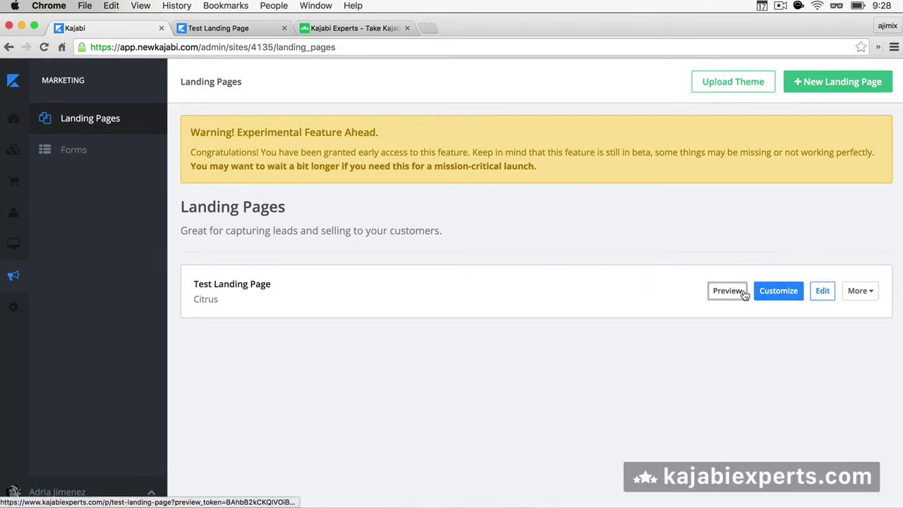
click(827, 291)
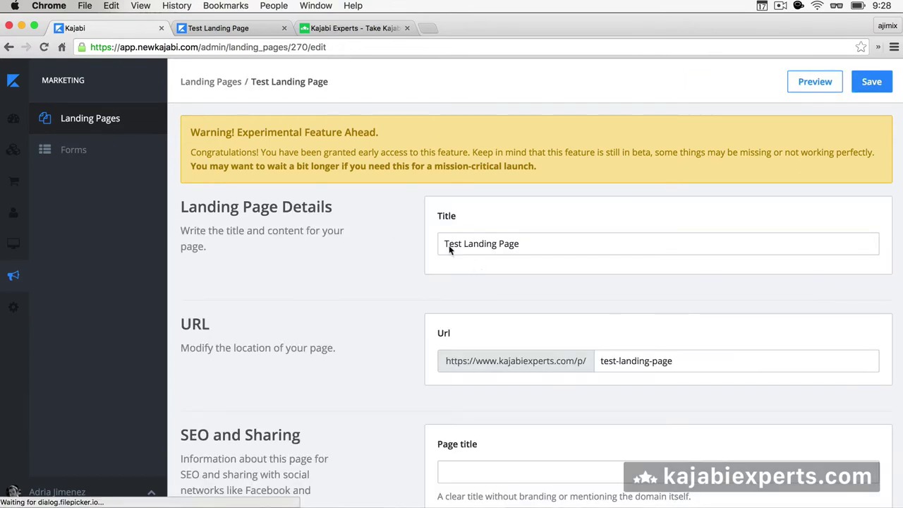
triple_click(467, 246)
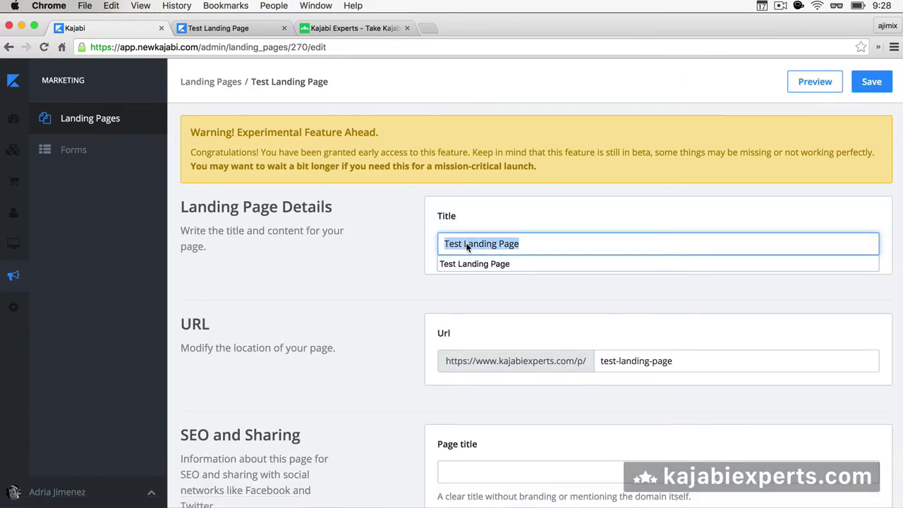
click(366, 258)
scroll(367, 258, down, 2)
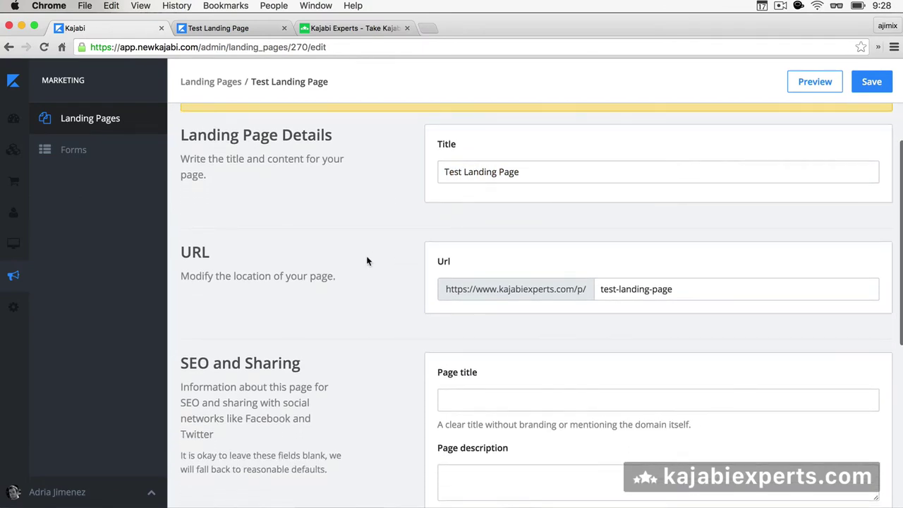
Examine the landing page's URL setting, covering both the fixed domain prefix and the editable page slug.
double_click(600, 291)
key(super+a)
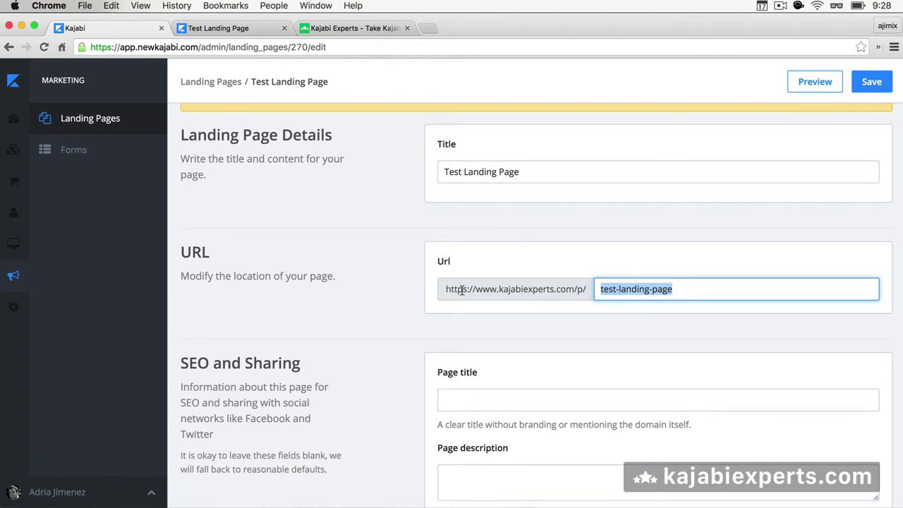
drag(446, 288, 540, 296)
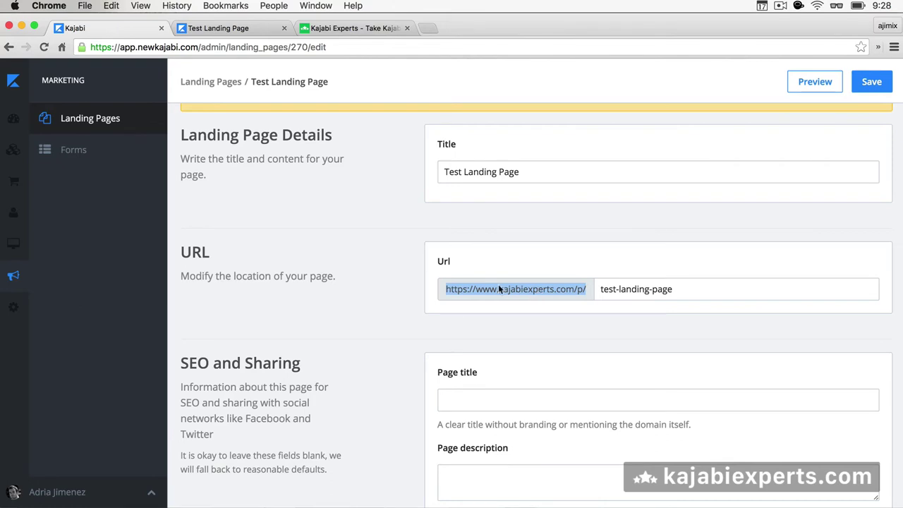
click(462, 285)
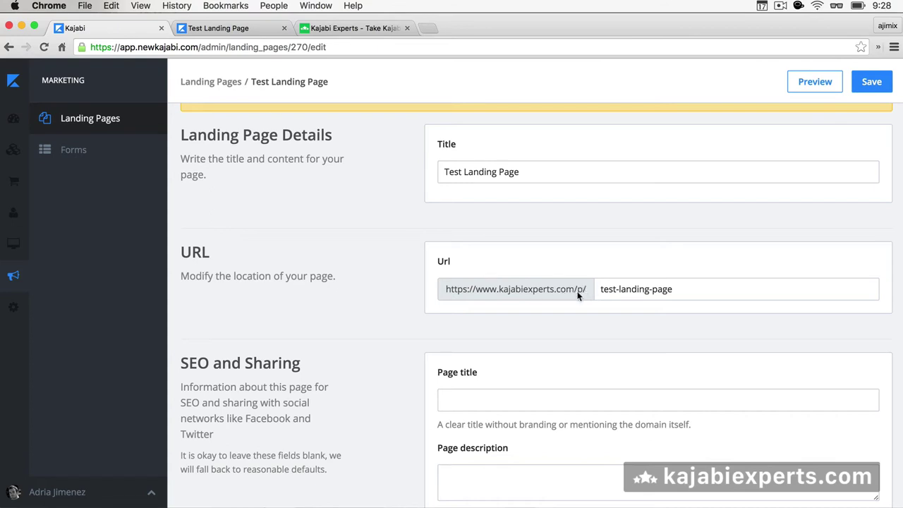
double_click(613, 288)
drag(683, 290, 597, 289)
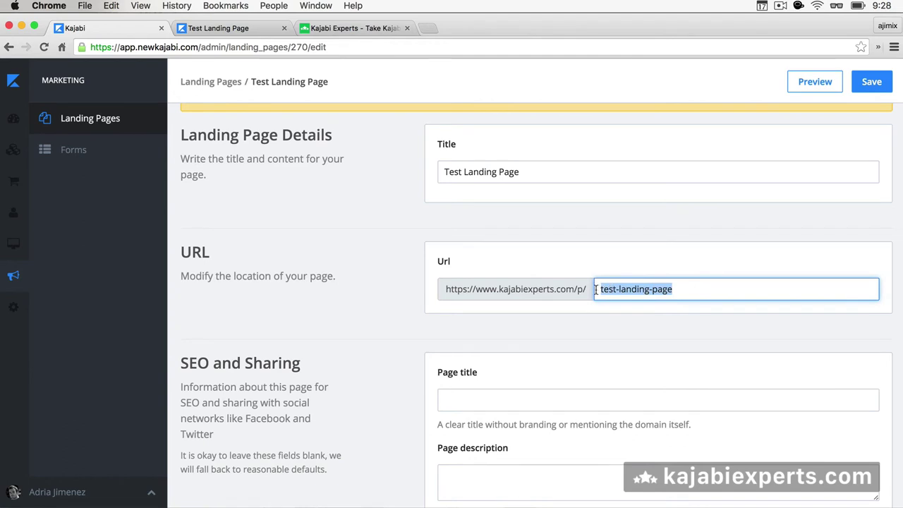
click(649, 289)
drag(688, 294, 587, 291)
click(356, 312)
Review the SEO and Sharing fields for page title, page description and page image.
scroll(355, 311, down, 3)
scroll(355, 311, down, 2)
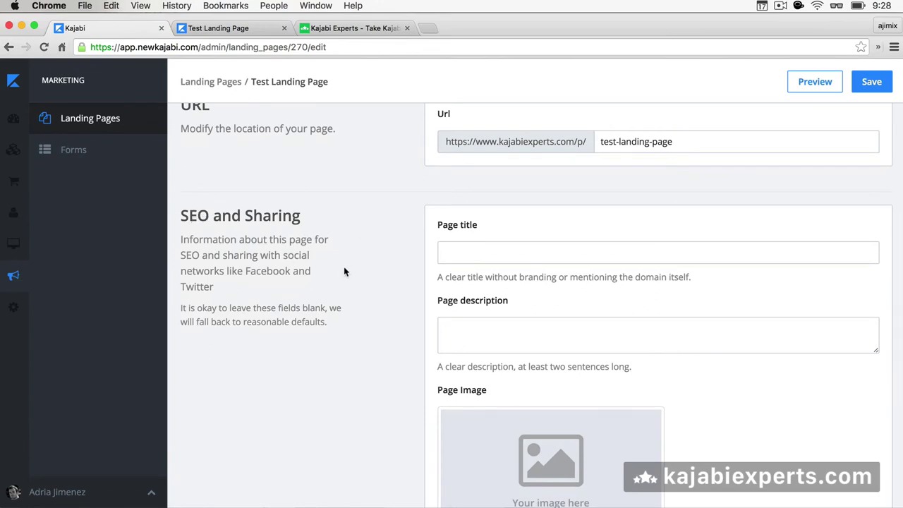
scroll(356, 297, down, 2)
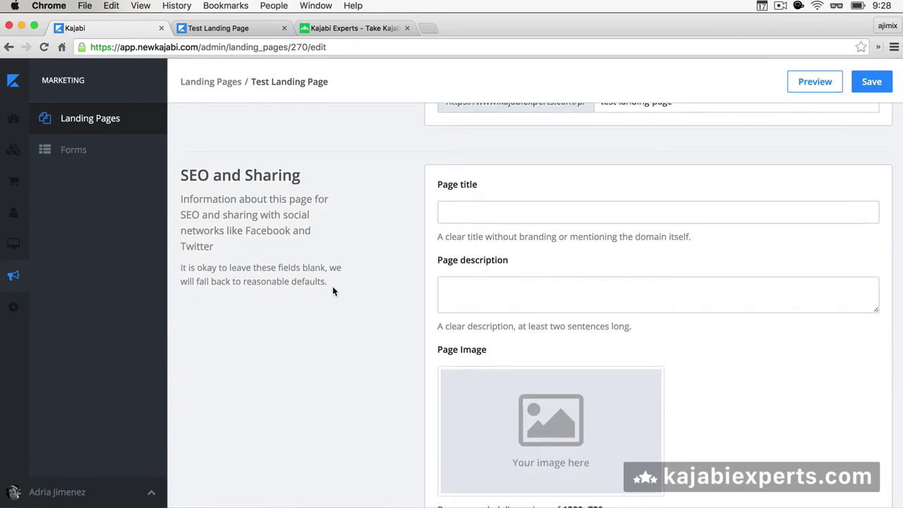
scroll(333, 286, down, 3)
scroll(332, 285, up, 4)
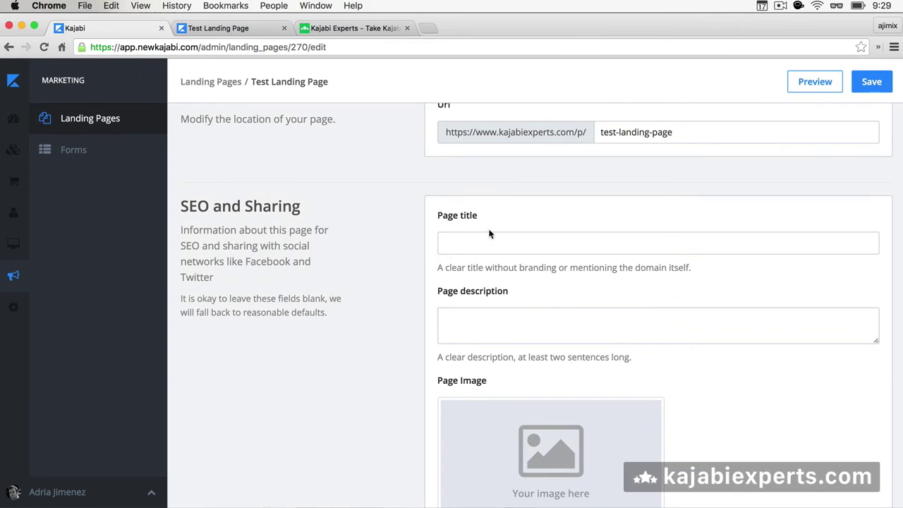
scroll(367, 382, down, 2)
scroll(367, 381, up, 5)
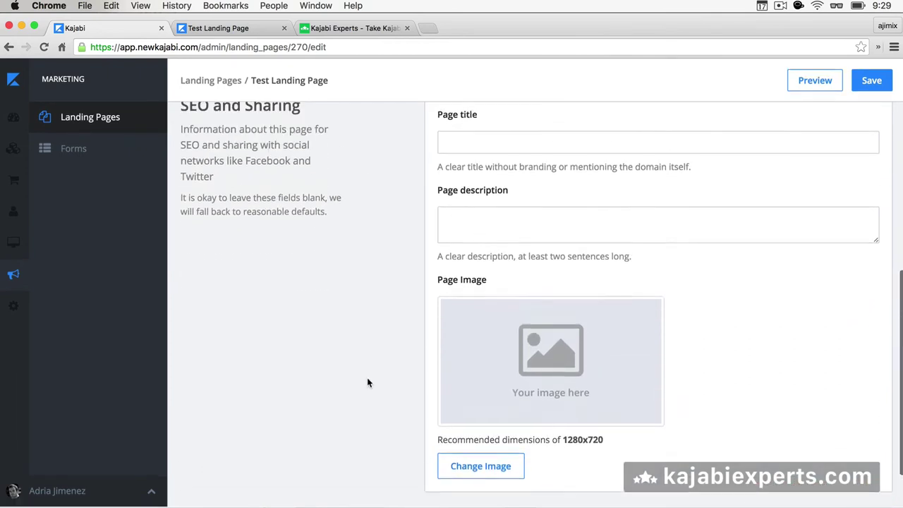
Save the landing page details and return to the landing pages list, taking another look at the open page preview.
click(871, 82)
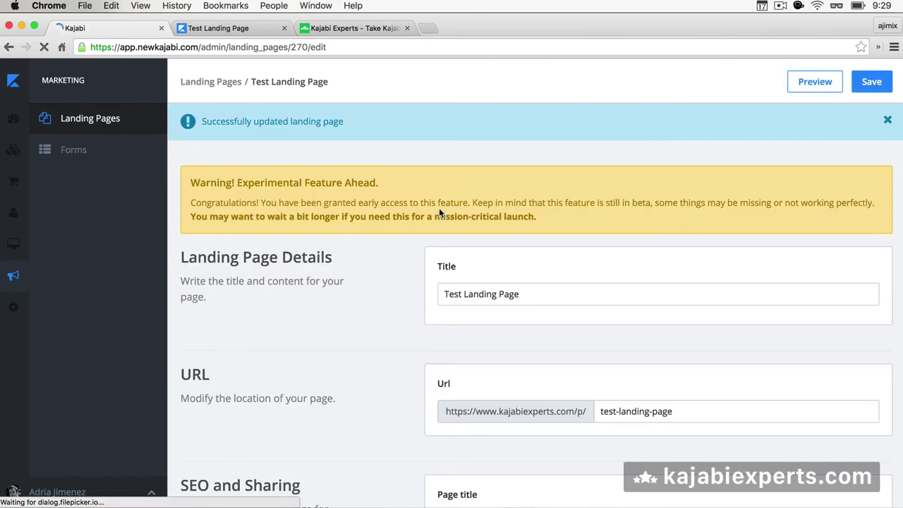
click(219, 82)
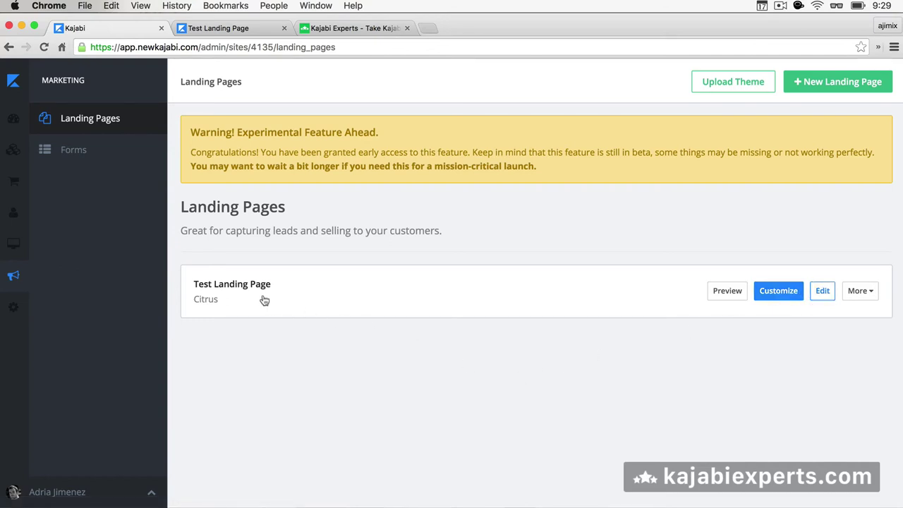
click(212, 28)
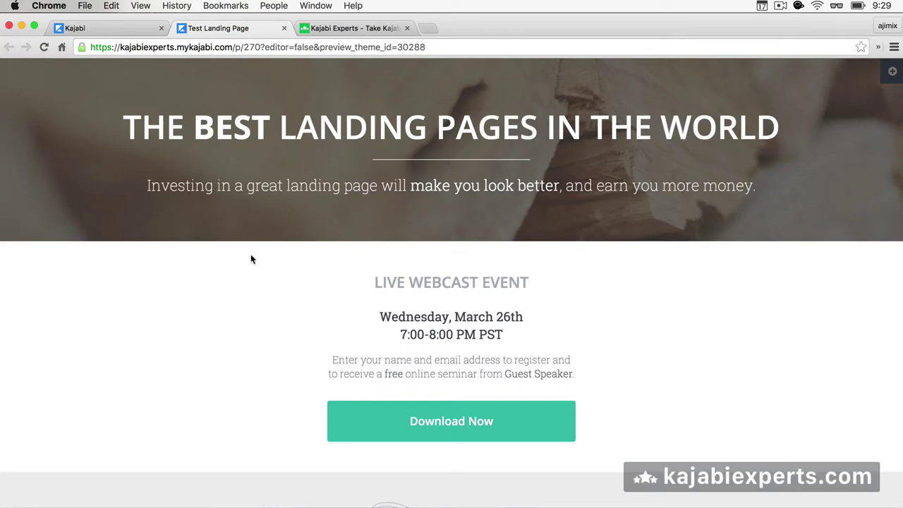
click(134, 27)
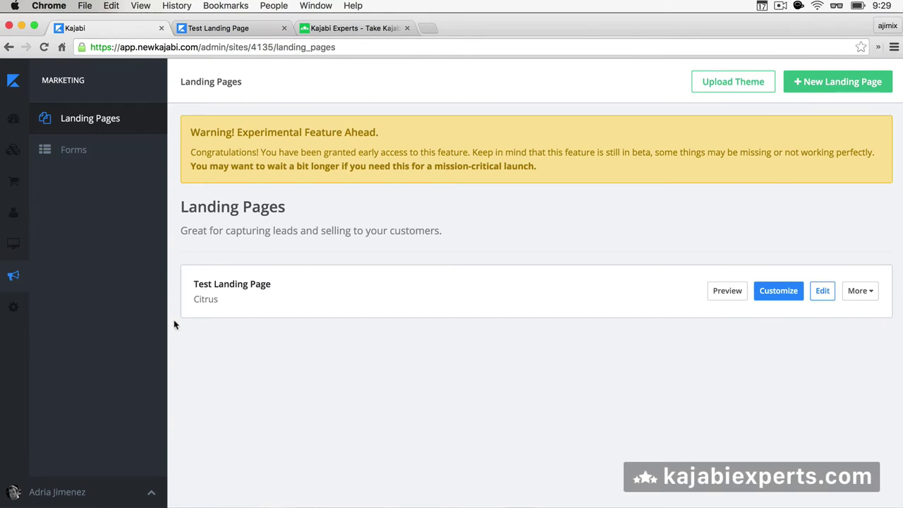
In the site settings, choose Show a Landing Page as the homepage with Test Landing Page as its target.
mouse_move(24, 312)
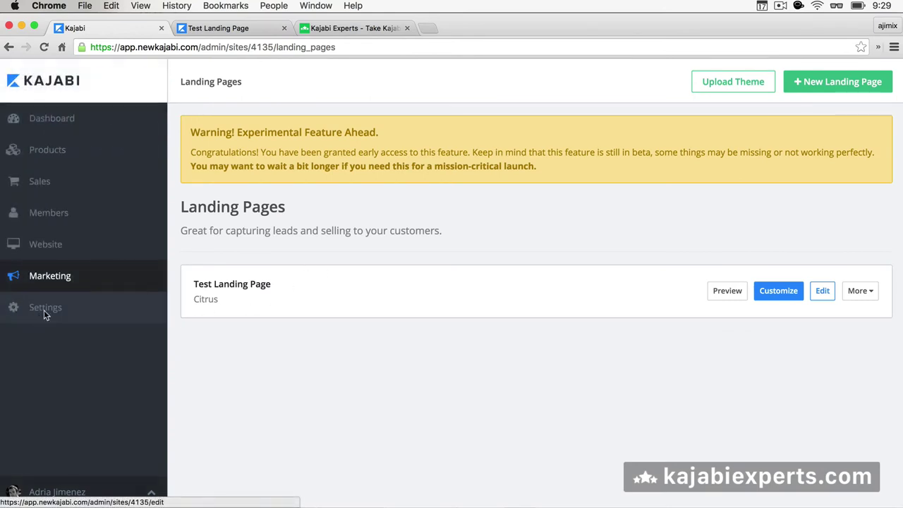
click(44, 310)
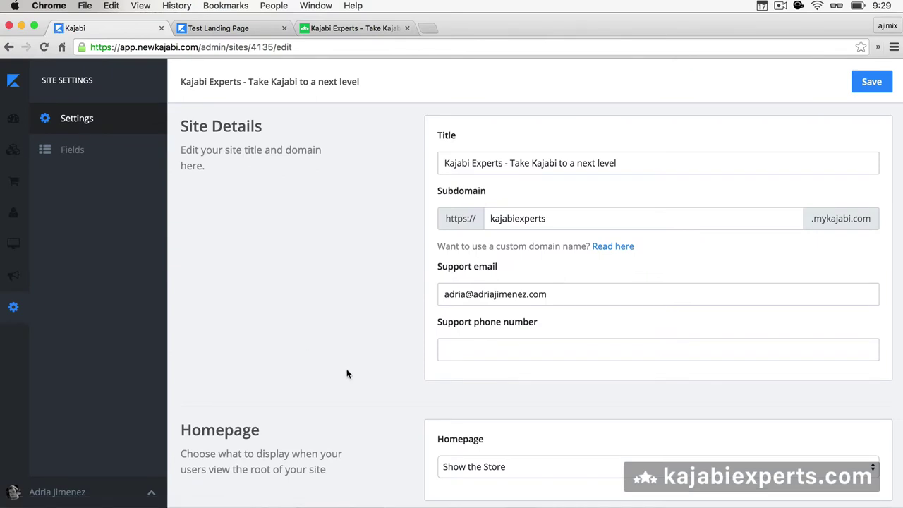
scroll(346, 373, down, 3)
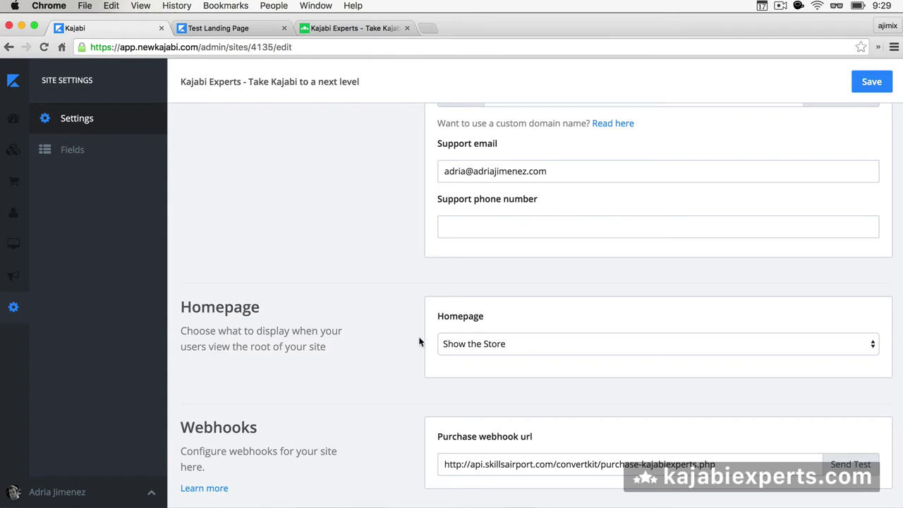
click(461, 344)
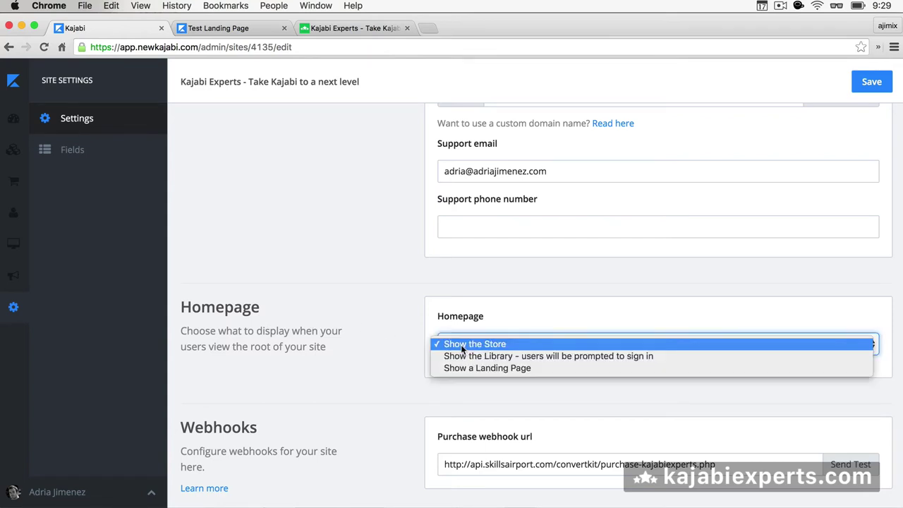
click(465, 367)
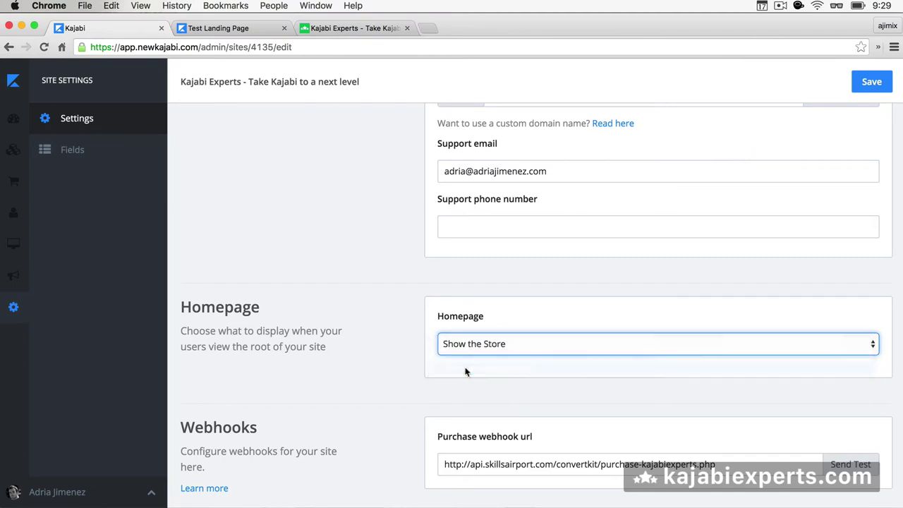
click(481, 377)
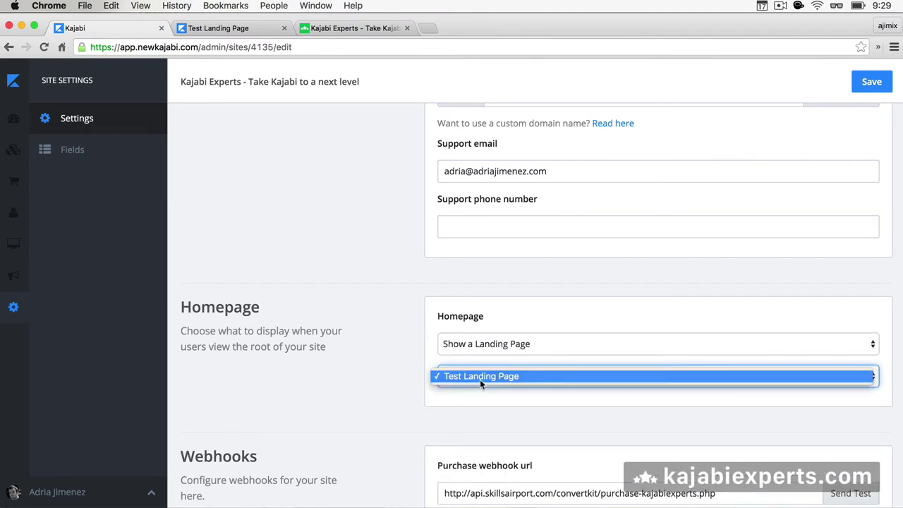
click(393, 370)
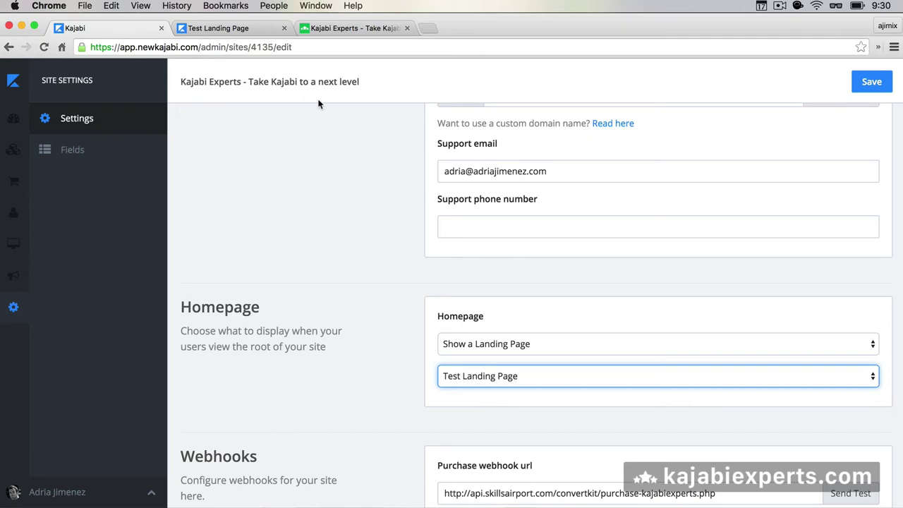
Compare the live kajabiexperts.com home page with the test landing page preview, then return to the site settings.
click(326, 27)
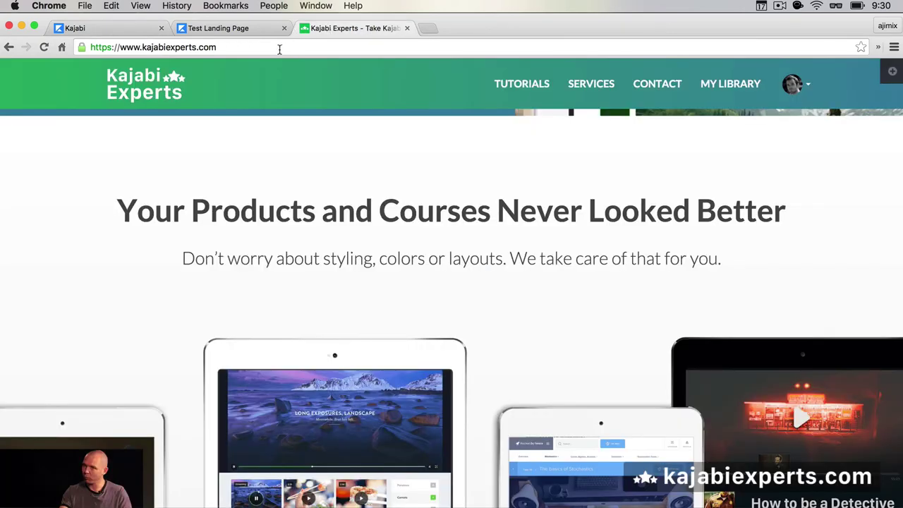
click(247, 30)
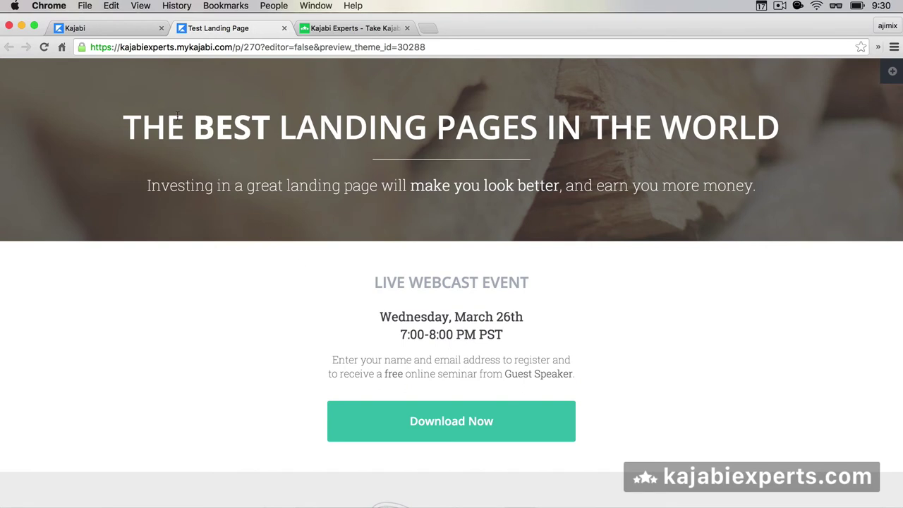
click(132, 30)
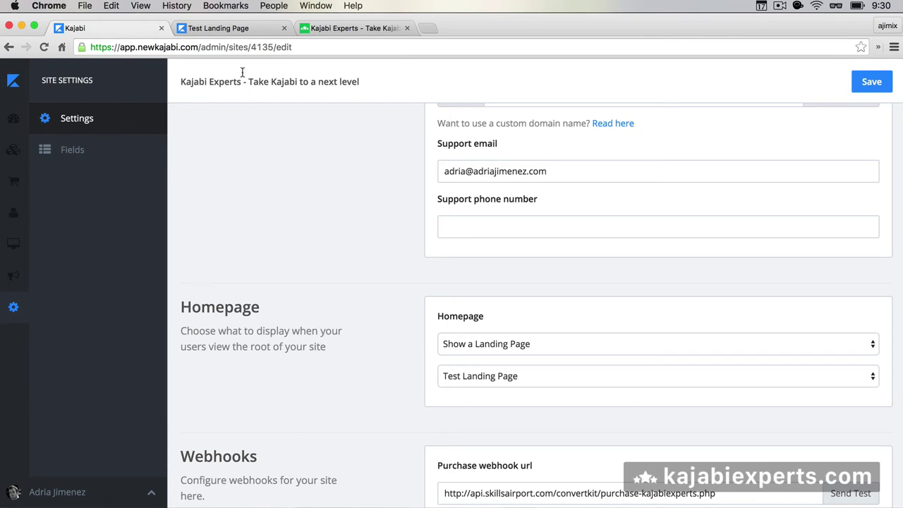
click(242, 31)
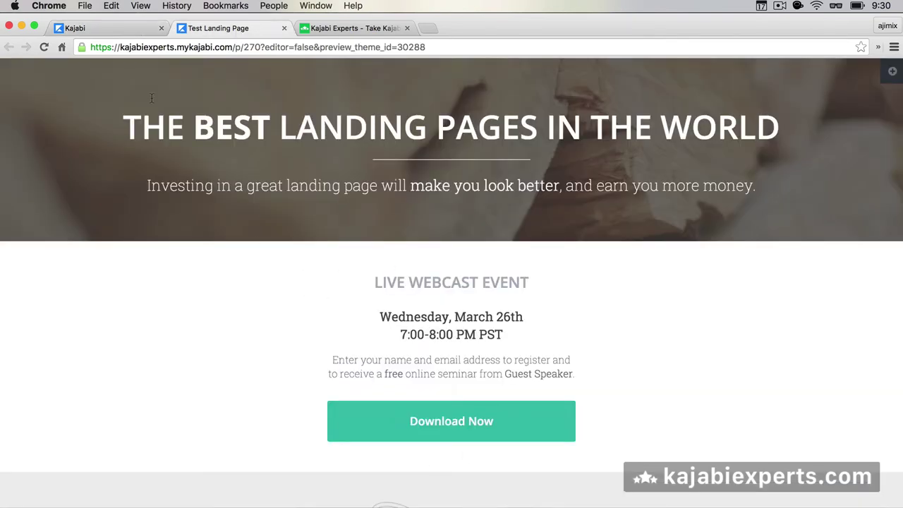
click(123, 29)
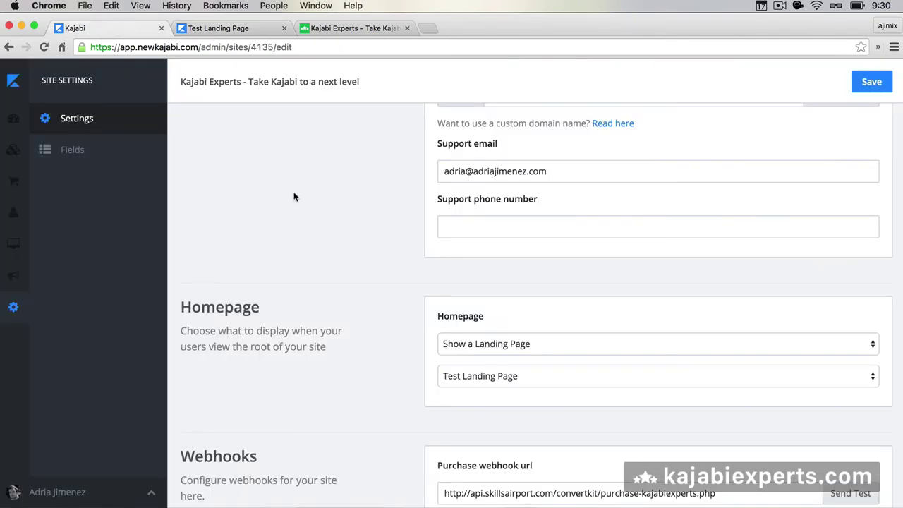
Open the "Test autoplay video" sales page for editing and look through its details down to the Redirect section.
click(15, 184)
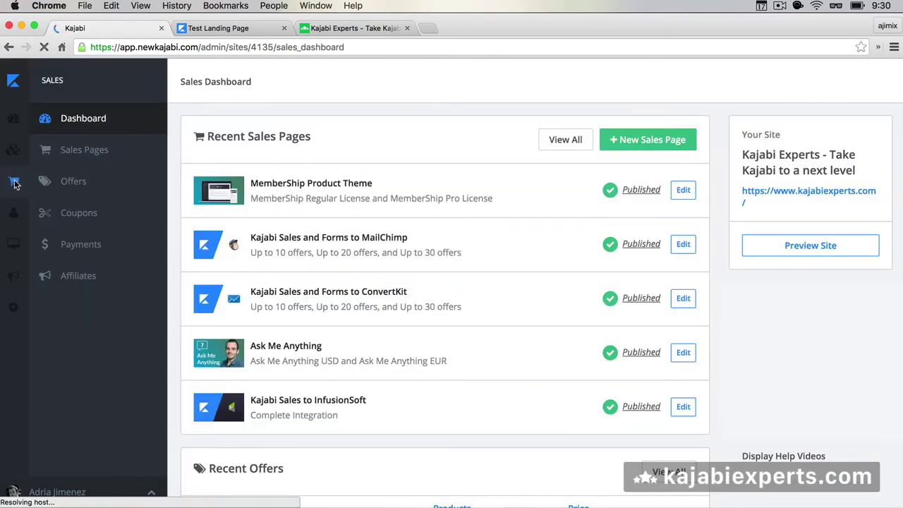
click(104, 157)
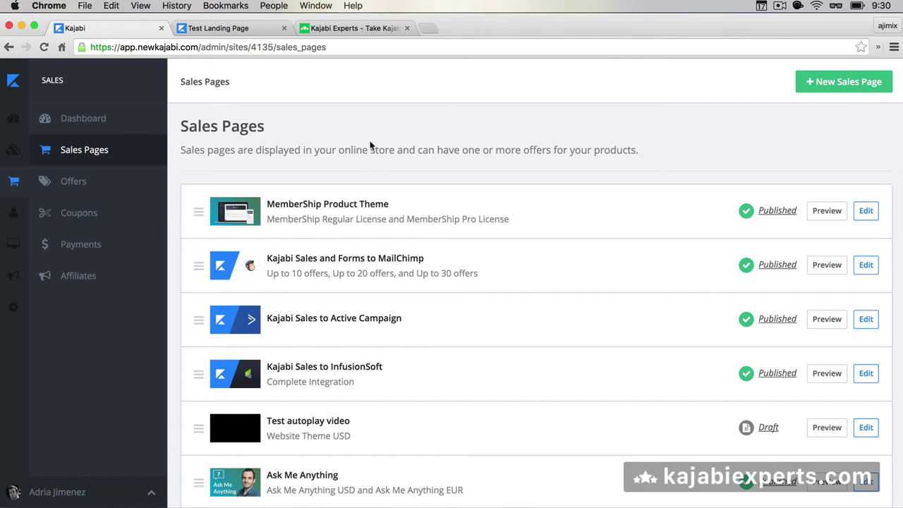
scroll(369, 144, down, 3)
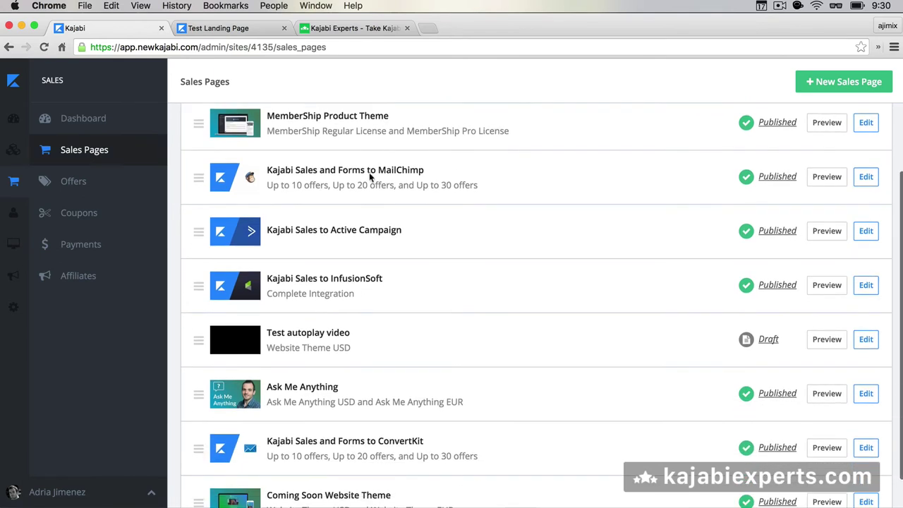
click(334, 339)
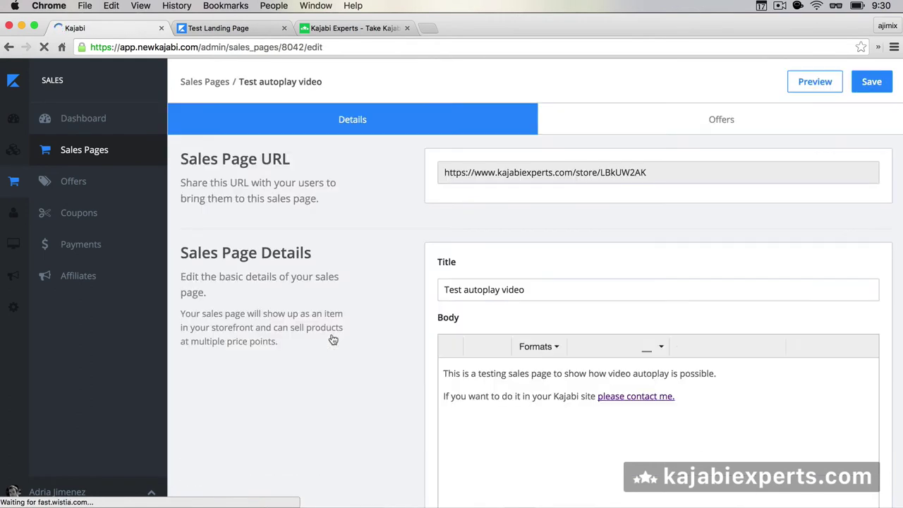
scroll(378, 296, down, 5)
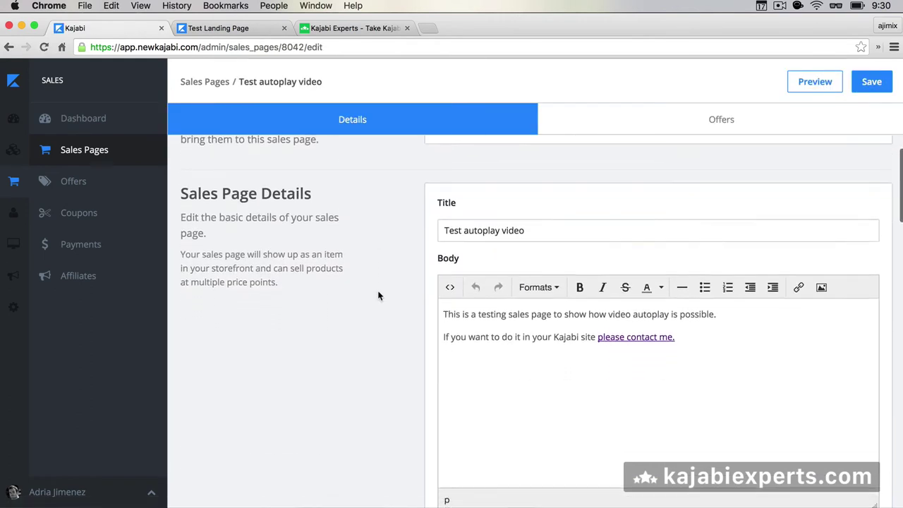
scroll(377, 295, down, 10)
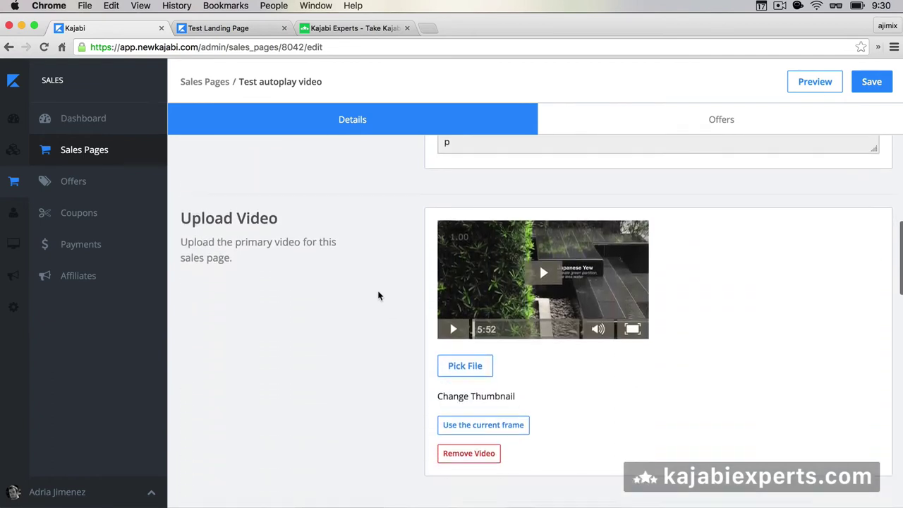
scroll(378, 295, down, 15)
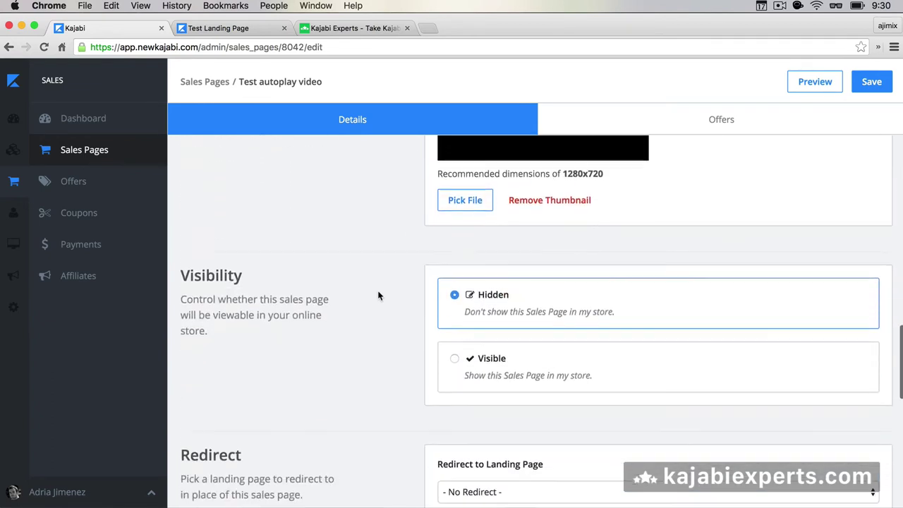
Set the sales page's Redirect to Landing Page option to Test Landing Page.
scroll(378, 296, down, 3)
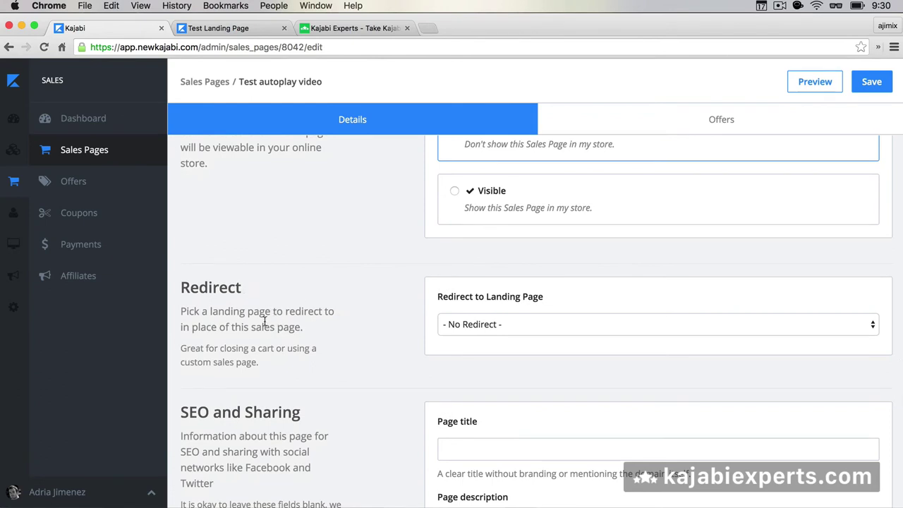
click(455, 331)
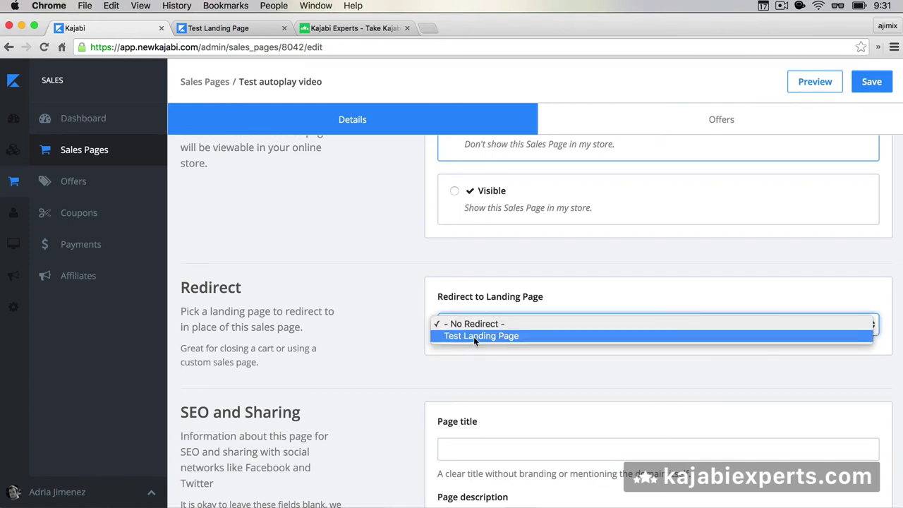
click(474, 337)
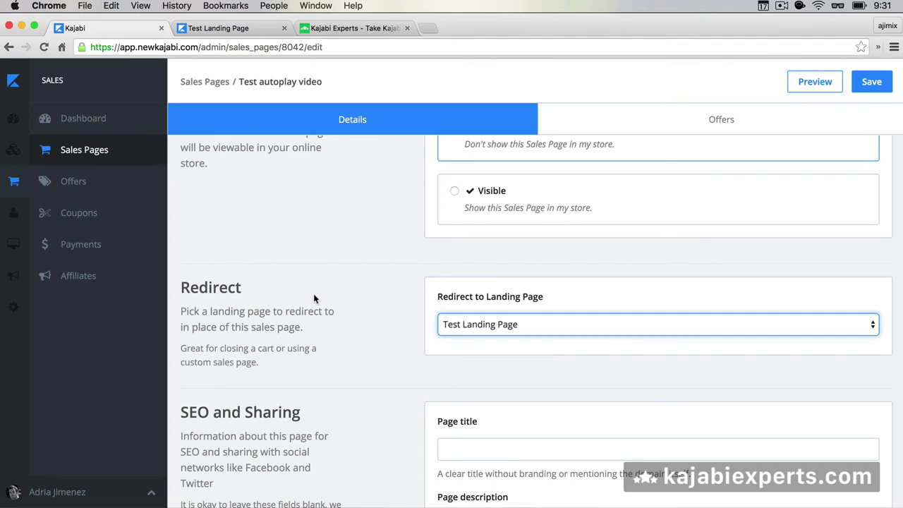
Review the sales page's URL and details, then its Visibility and Redirect sections.
scroll(313, 294, up, 15)
scroll(313, 294, up, 1)
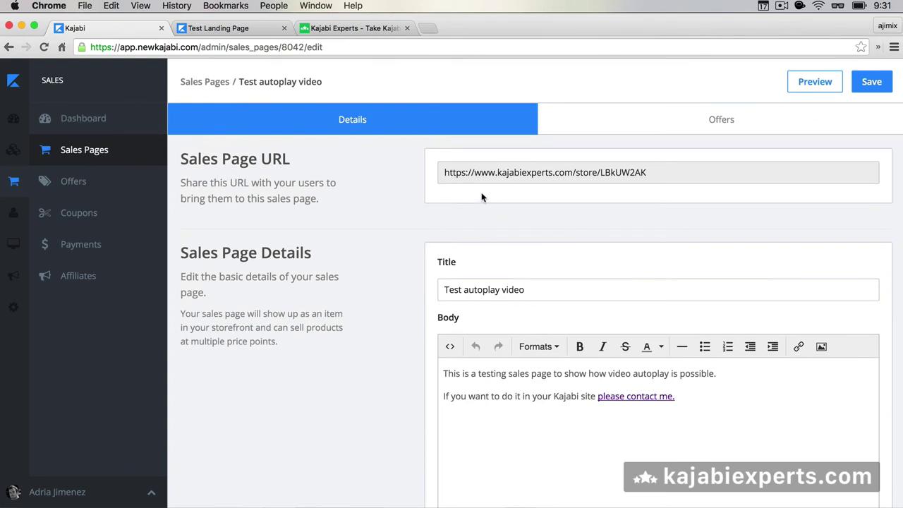
scroll(392, 242, down, 12)
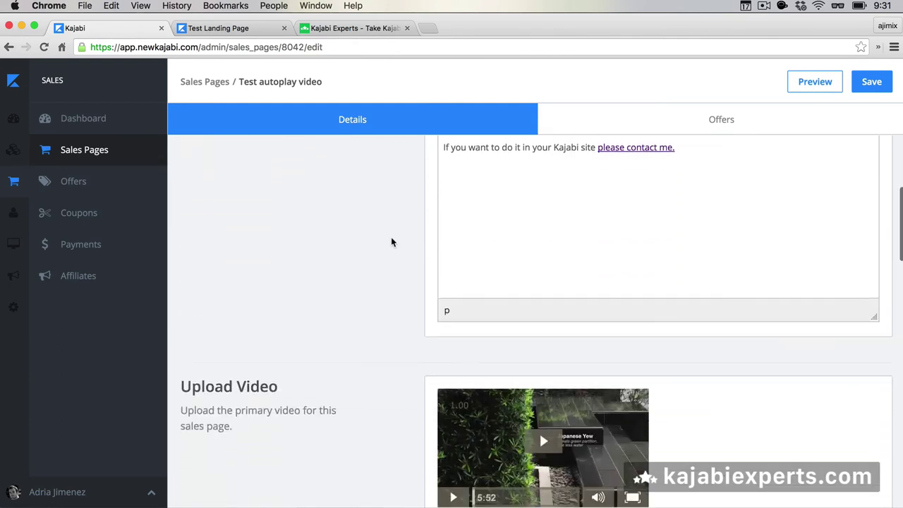
scroll(392, 242, down, 10)
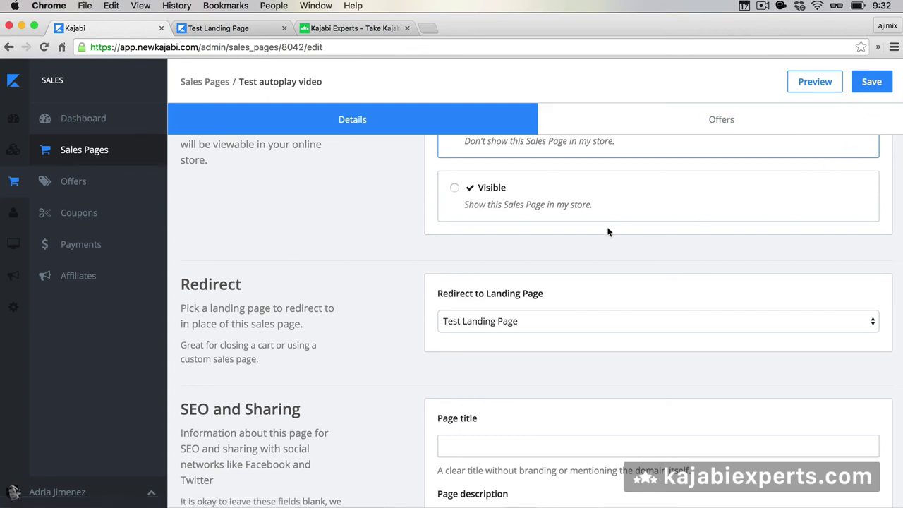
click(108, 159)
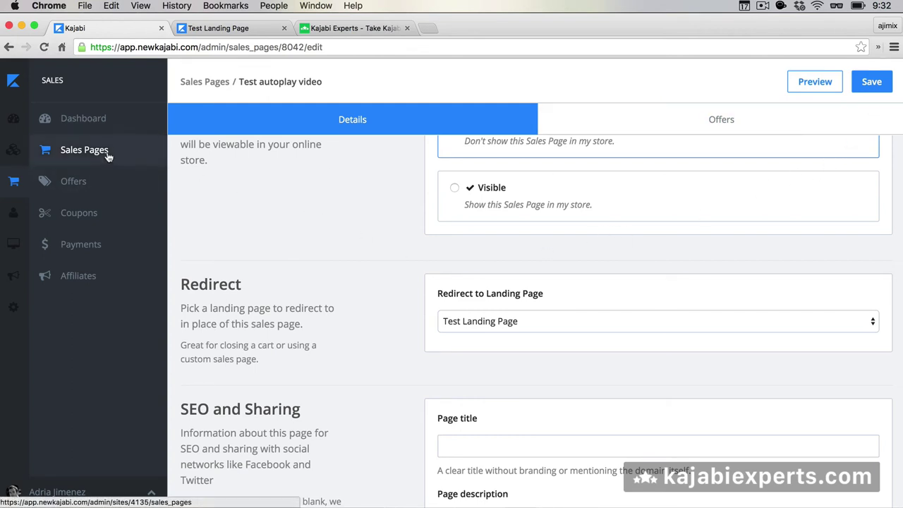
scroll(371, 286, up, 3)
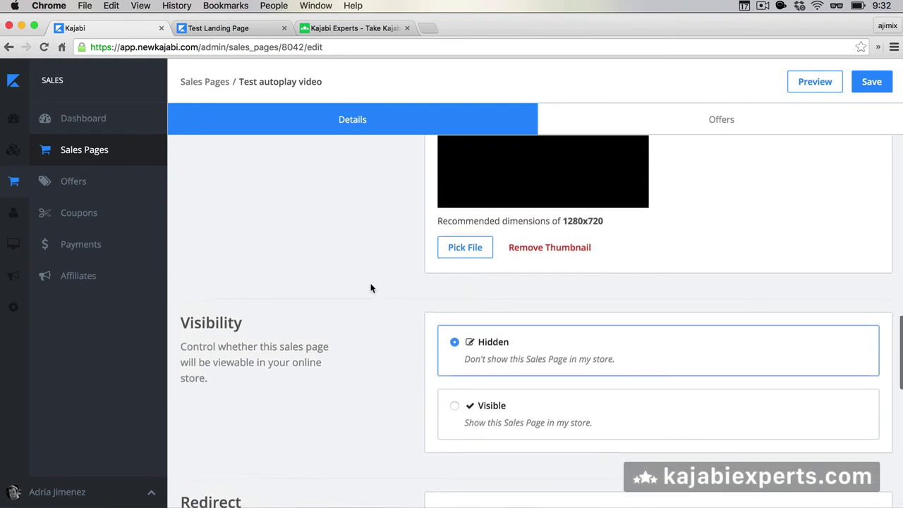
scroll(371, 288, down, 3)
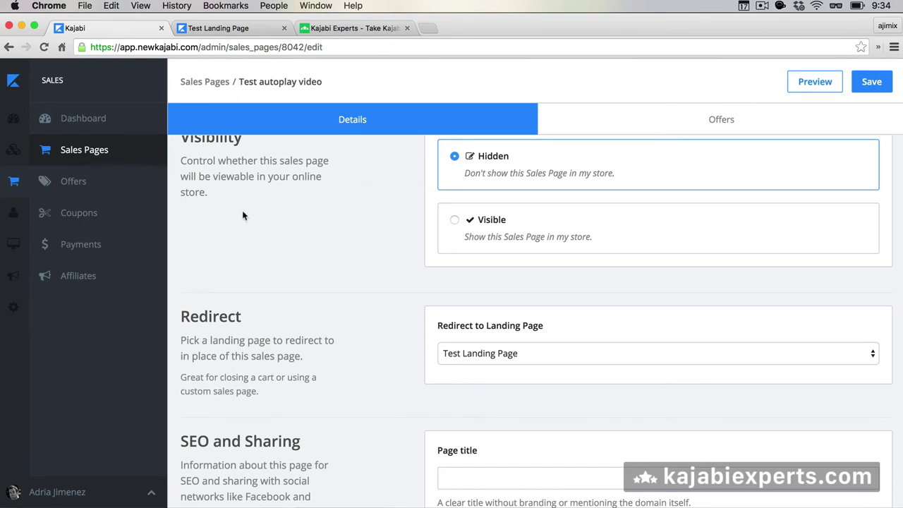
Load kajabiexperts.com/p/test-landing-page in place of the landing page preview and copy its full address.
click(344, 31)
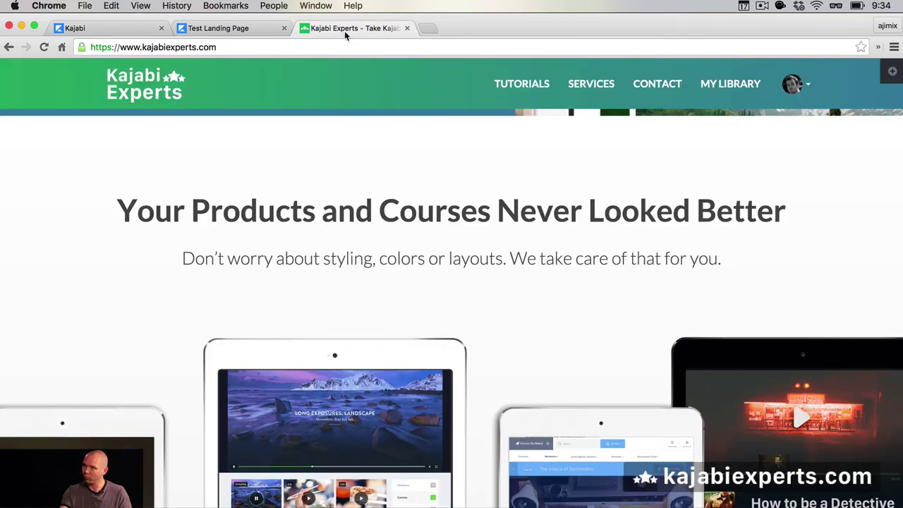
click(248, 32)
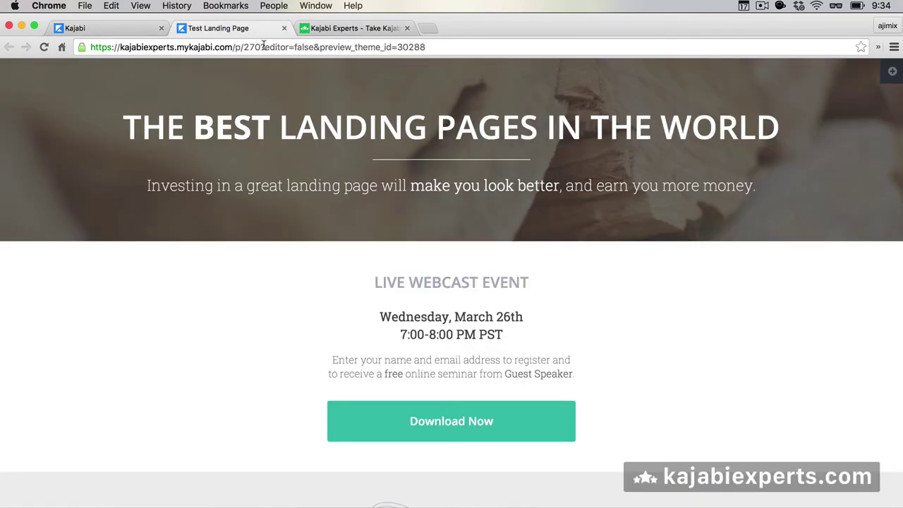
click(227, 48)
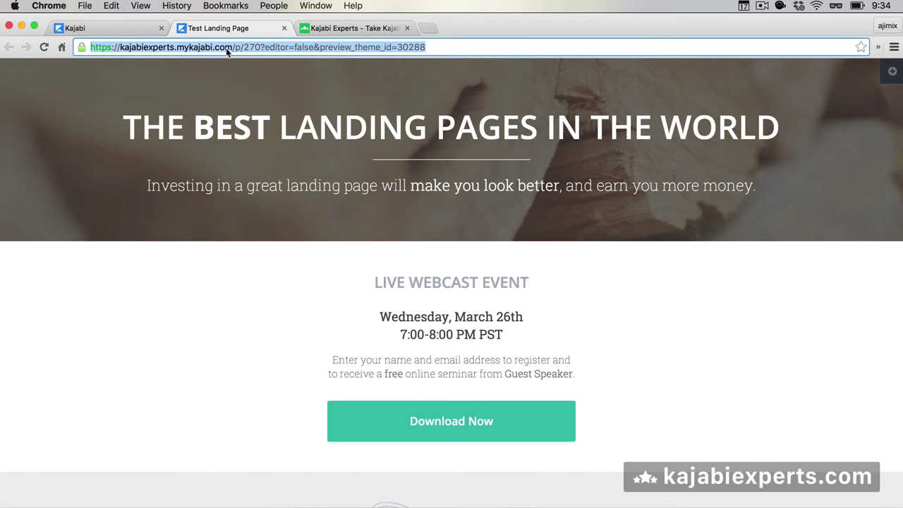
text(m)
key(BackSpace)
key(BackSpace)
text(kaja)
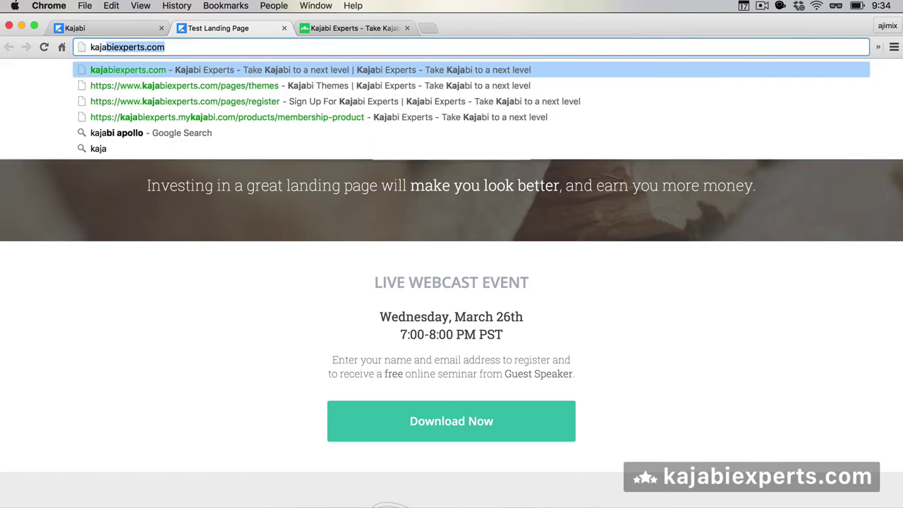
key(Right)
text(/p)
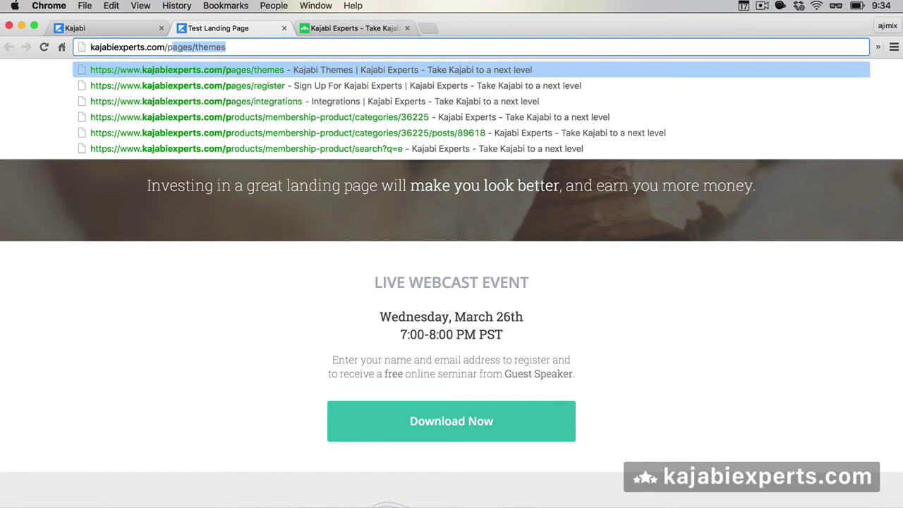
key(BackSpace)
text(/)
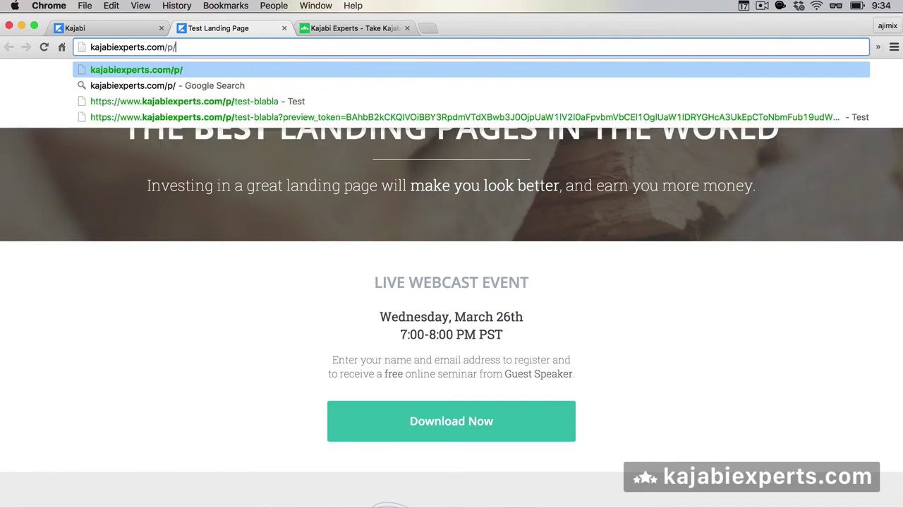
text(test-landing-page)
key(Return)
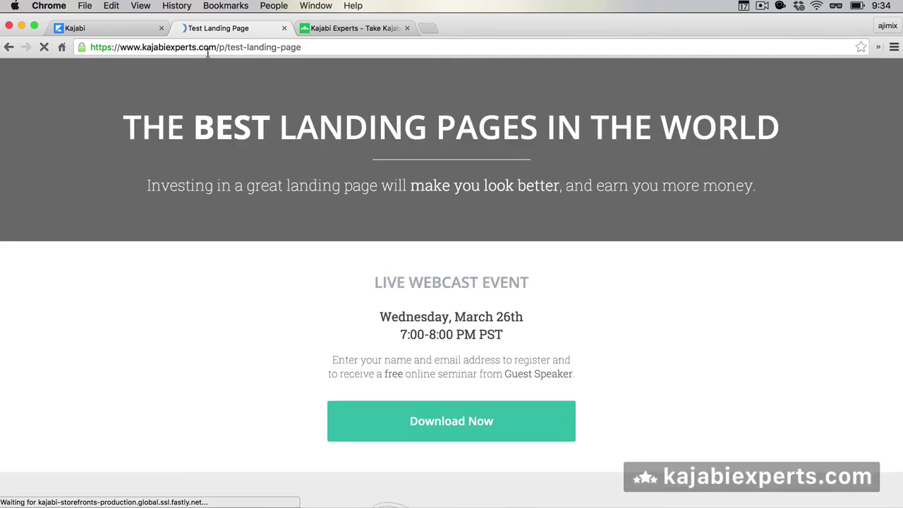
click(225, 47)
key(super+c)
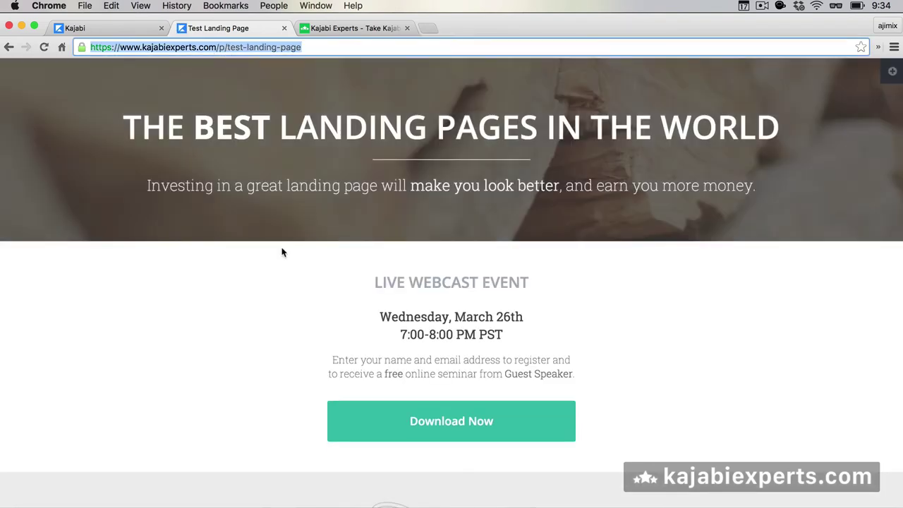
Go to the website's Navigation settings in Kajabi and start a new entry of type Link in the Main Menu.
click(111, 29)
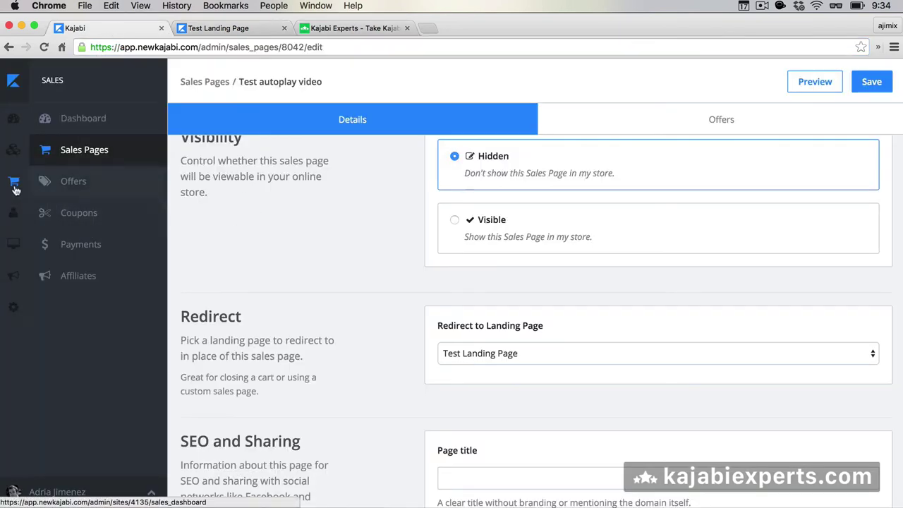
mouse_move(16, 228)
click(29, 258)
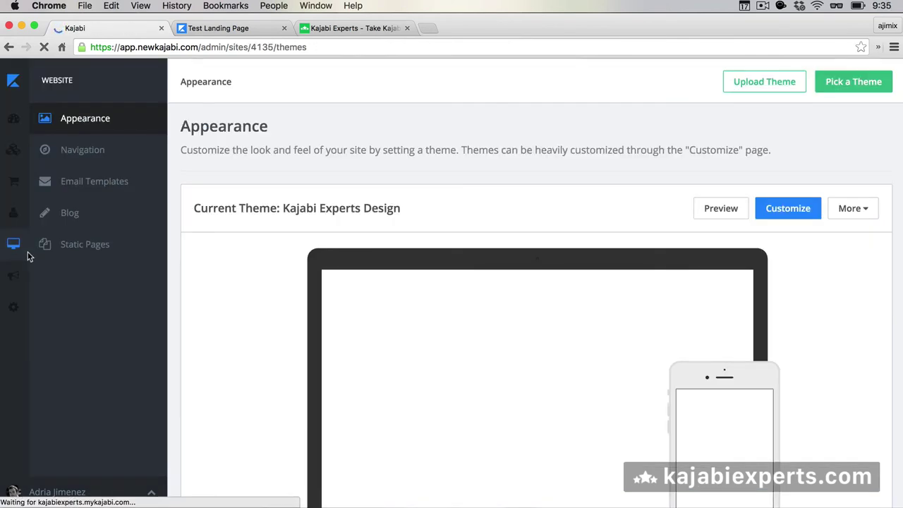
click(124, 155)
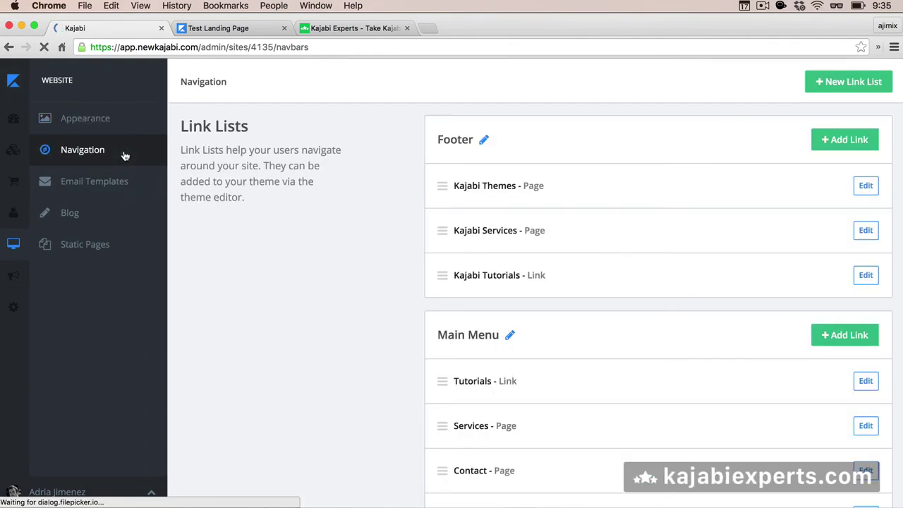
scroll(379, 312, down, 2)
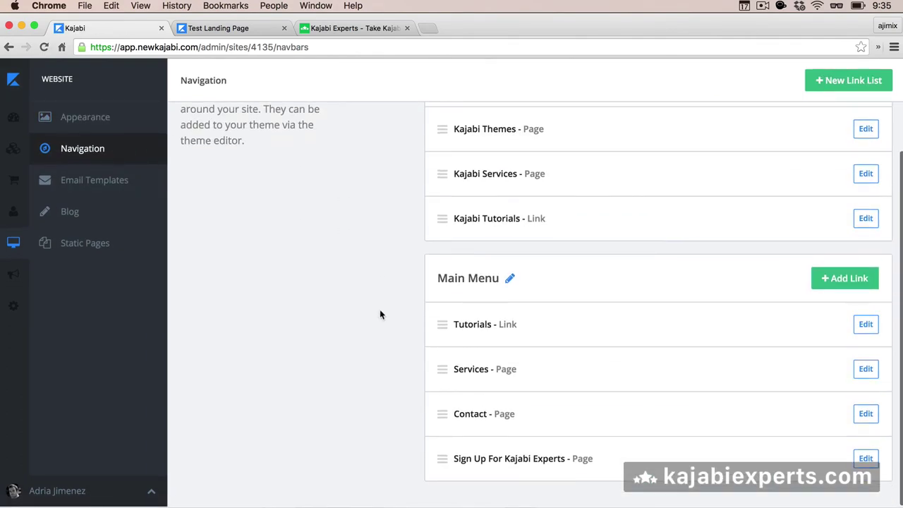
click(829, 279)
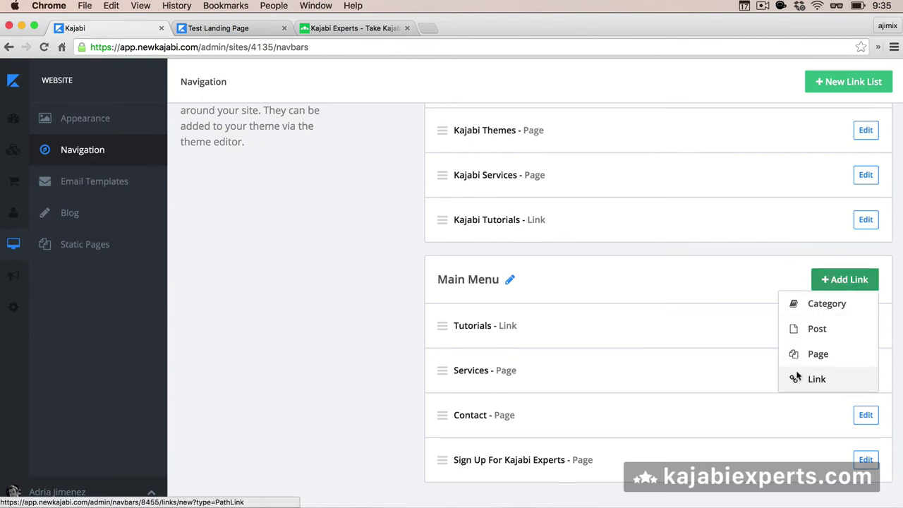
scroll(802, 379, up, 2)
click(816, 436)
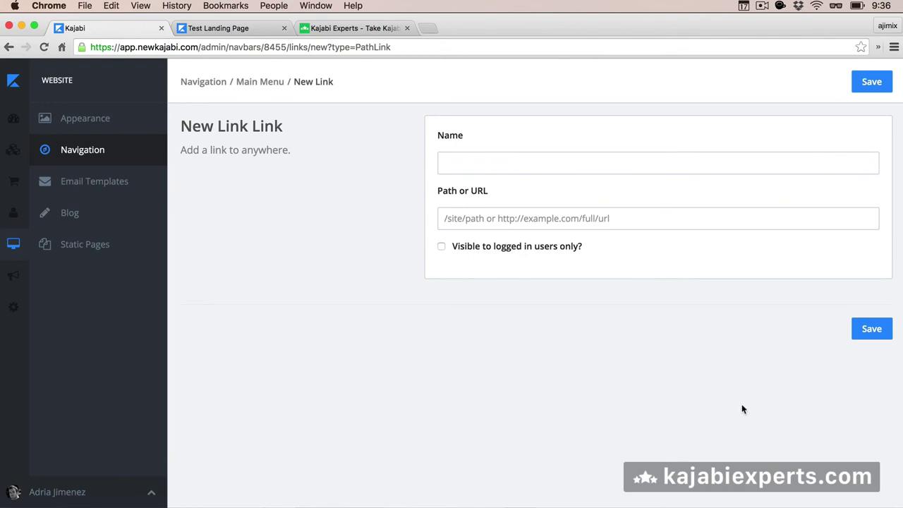
click(472, 168)
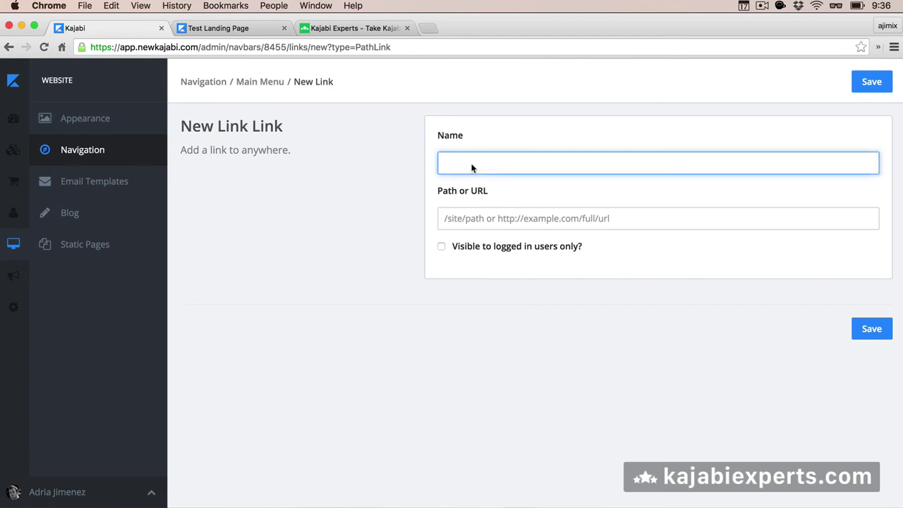
text(Test page)
click(474, 221)
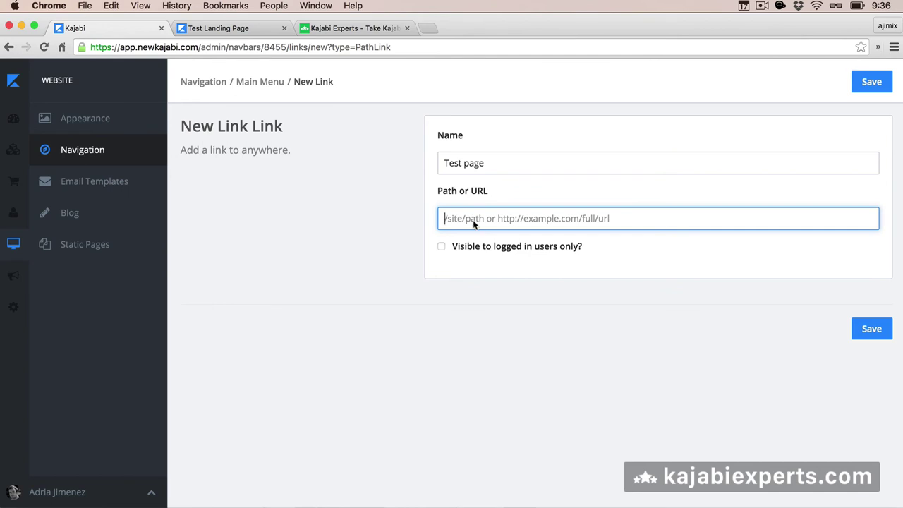
key(ctrl+Tab)
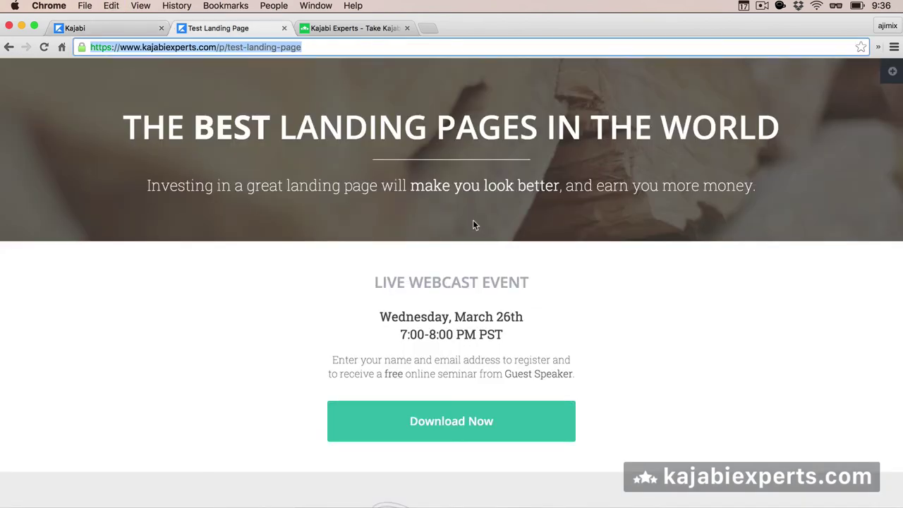
key(ctrl+shift+Tab)
key(super+v)
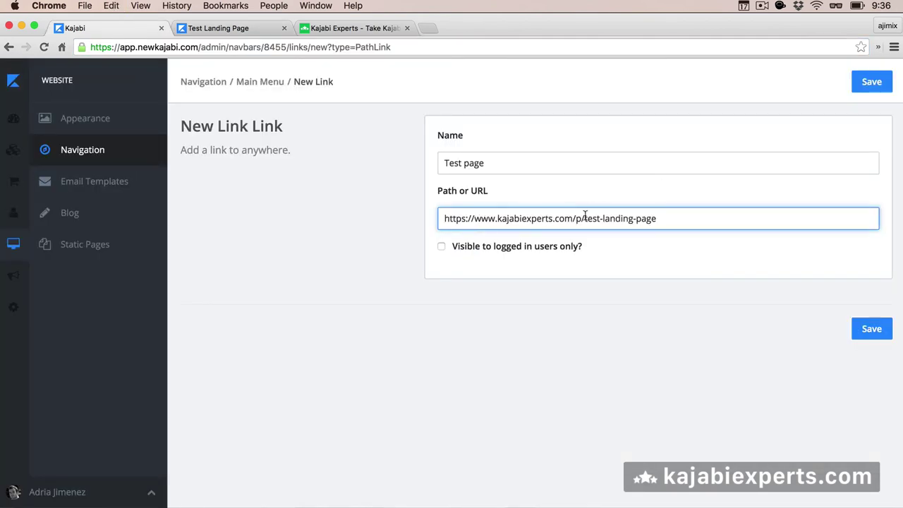
Shorten the link's URL to the relative path /p/test-landing-page.
key(super+a)
key(super+c)
key(BackSpace)
key(super+v)
drag(444, 219, 576, 219)
key(BackSpace)
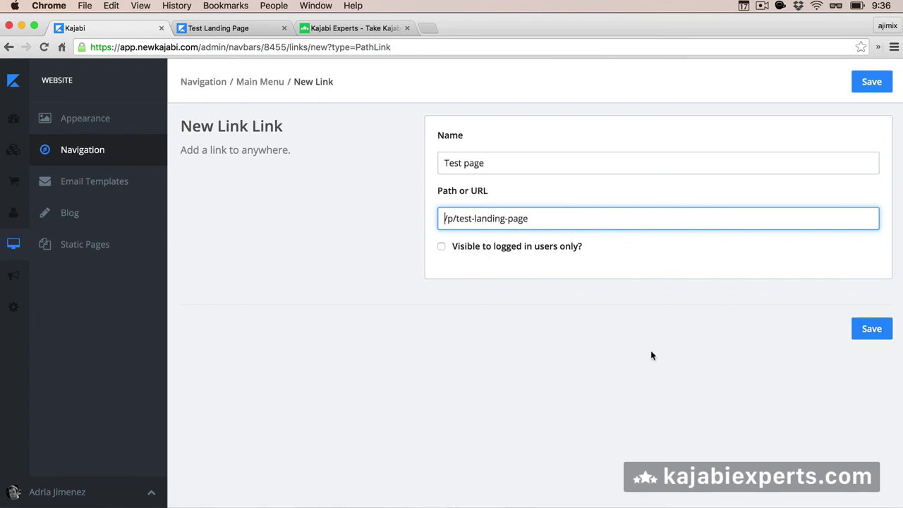
Look at the live site's header menu, then leave the new link form without saving and return to the link lists.
click(350, 28)
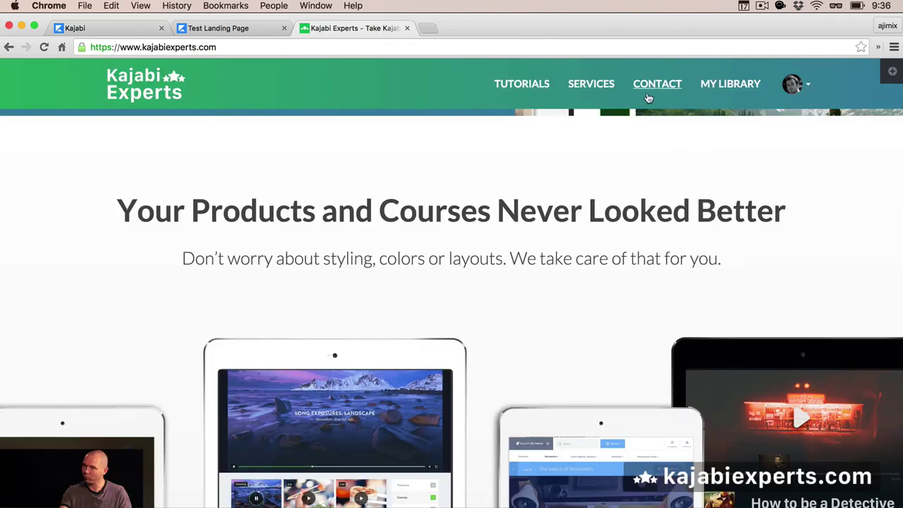
click(86, 29)
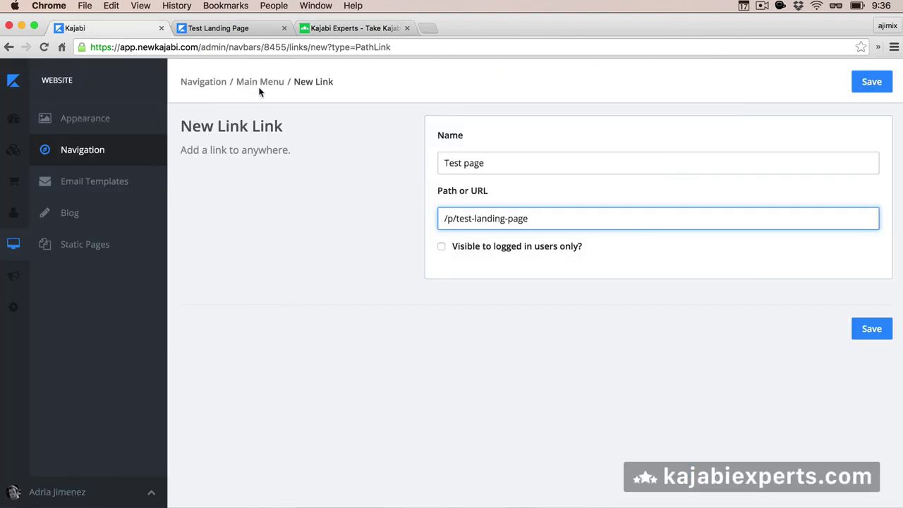
click(110, 163)
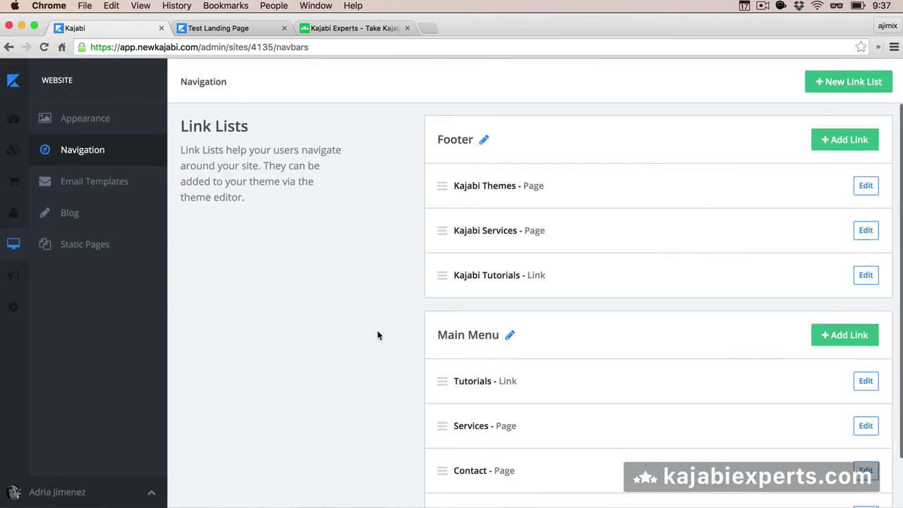
Review the Footer and Main Menu link lists, view the test landing page once more and return to Navigation.
scroll(377, 336, down, 2)
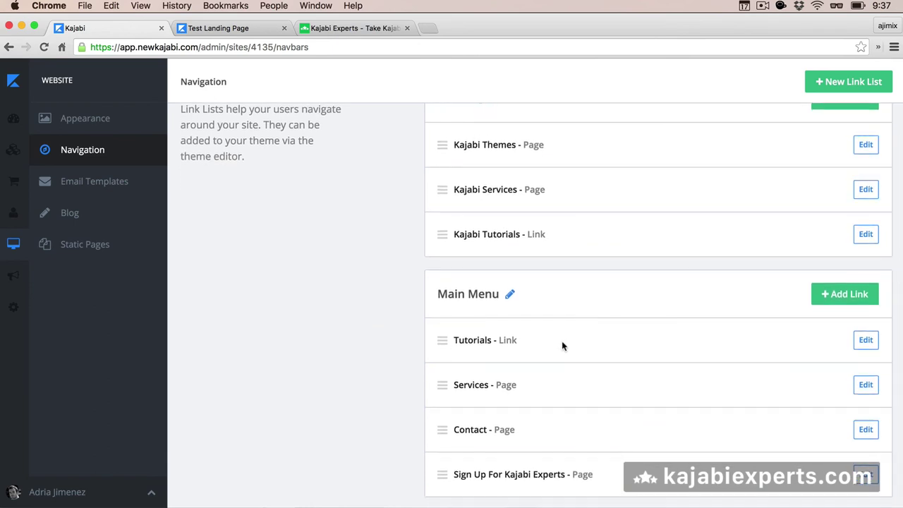
scroll(562, 341, up, 3)
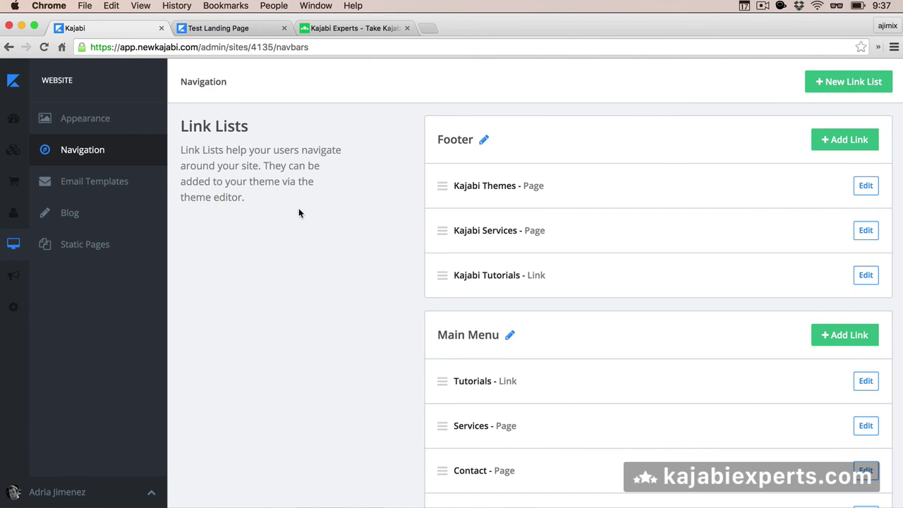
click(233, 28)
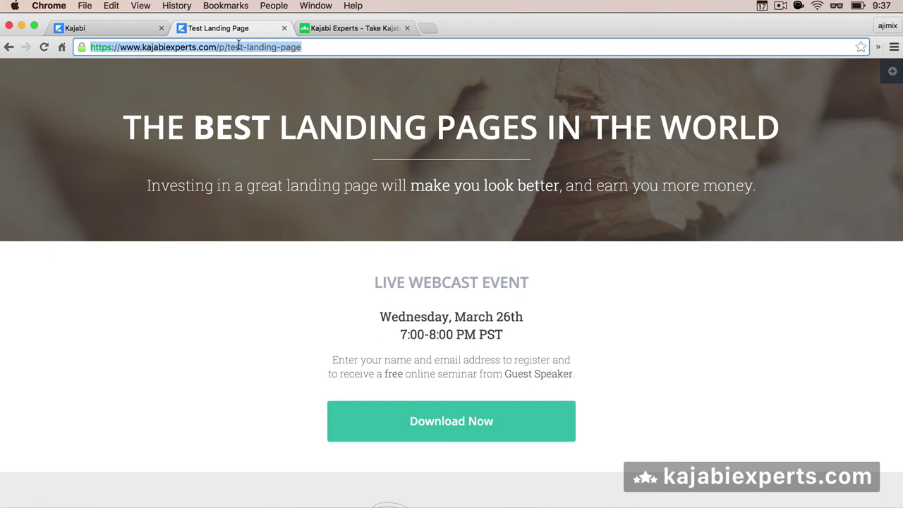
click(120, 29)
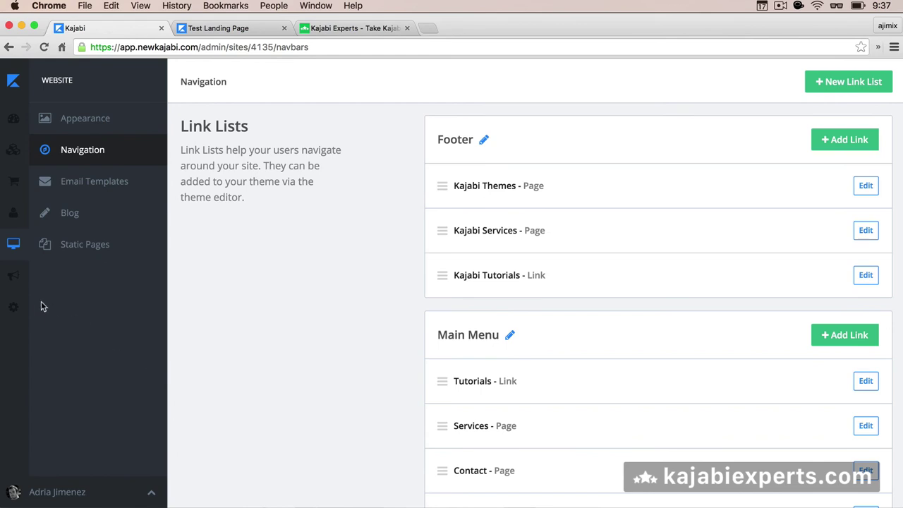
Upload ComingSoonDesign.zip from the desktop as a new landing page theme in the Marketing section.
click(19, 278)
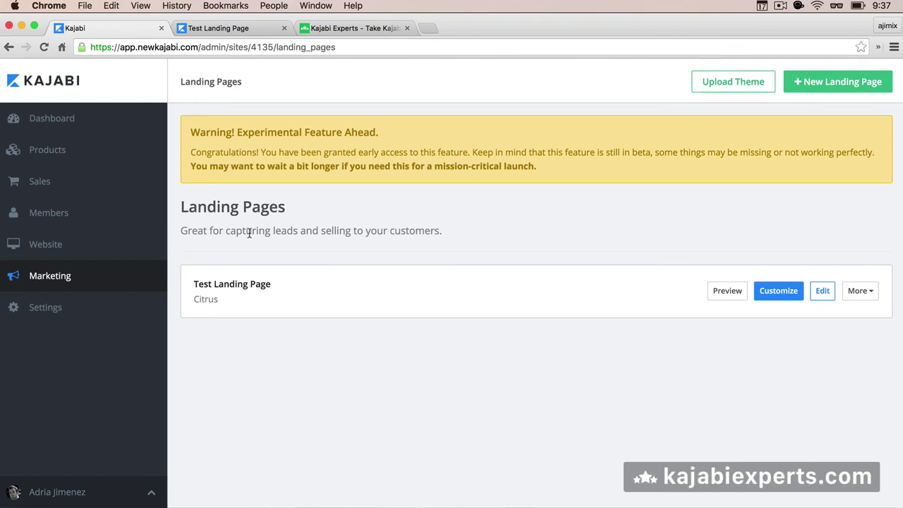
click(121, 284)
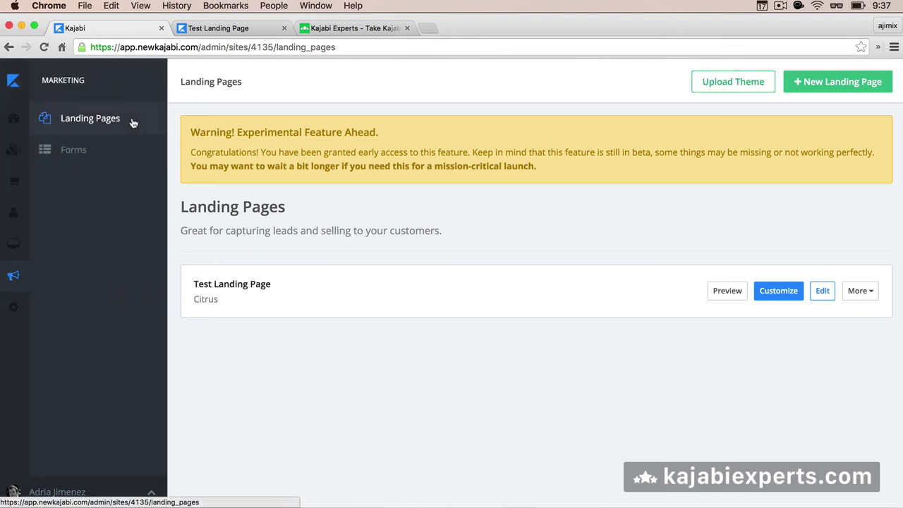
click(724, 83)
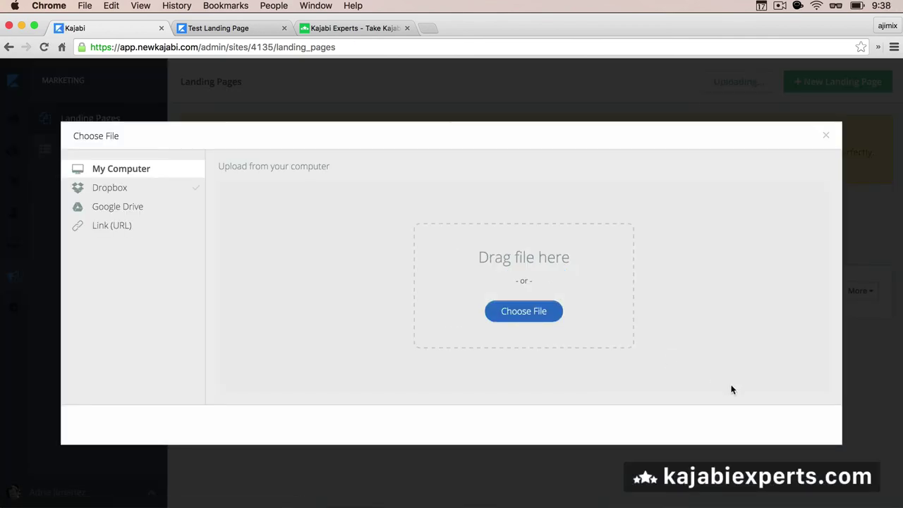
key(F11)
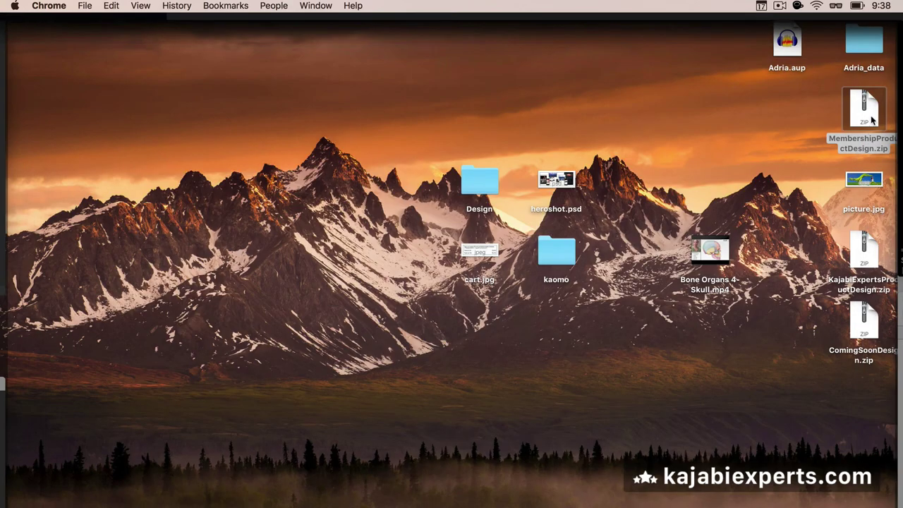
drag(864, 321, 591, 266)
key(F11)
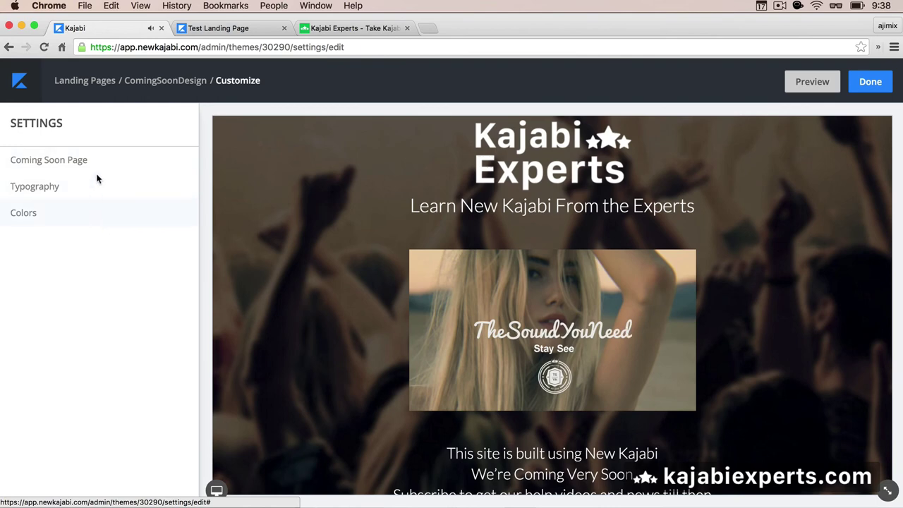
View the Coming Soon Page settings of the uploaded theme, then finish customizing and return to the landing pages.
click(116, 161)
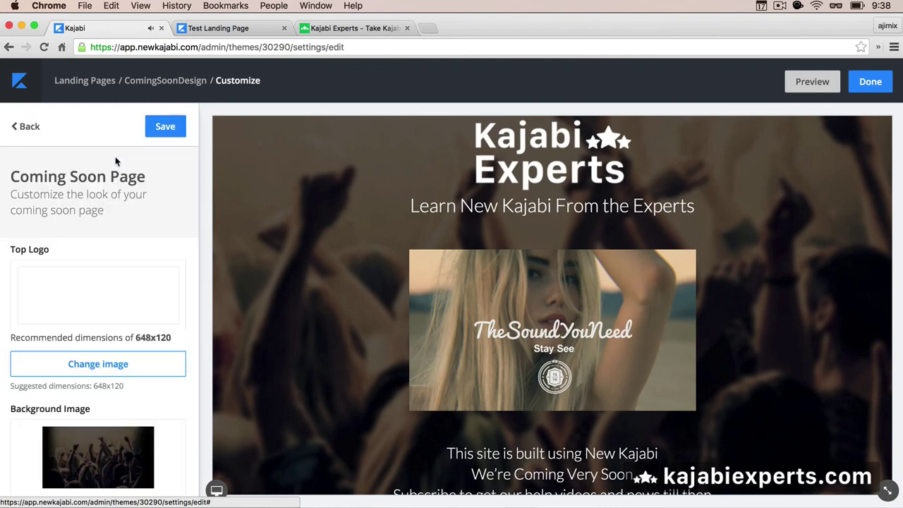
click(28, 127)
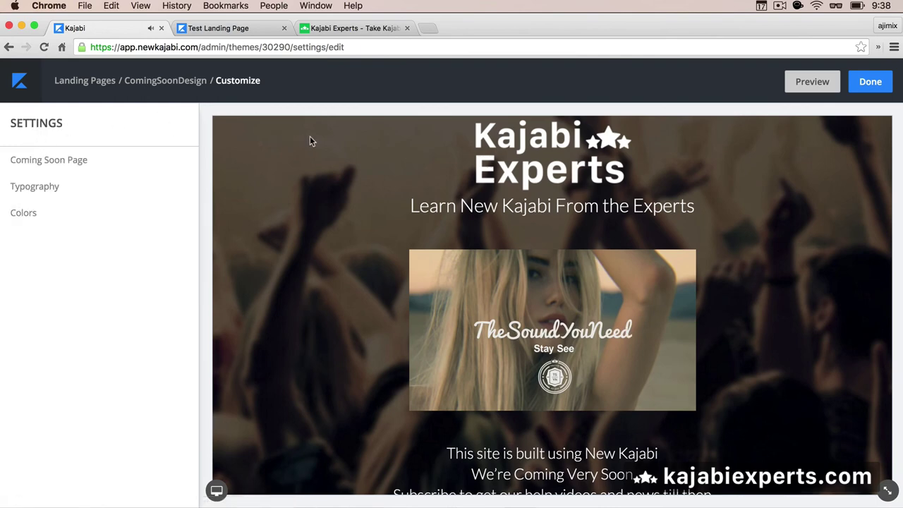
click(874, 83)
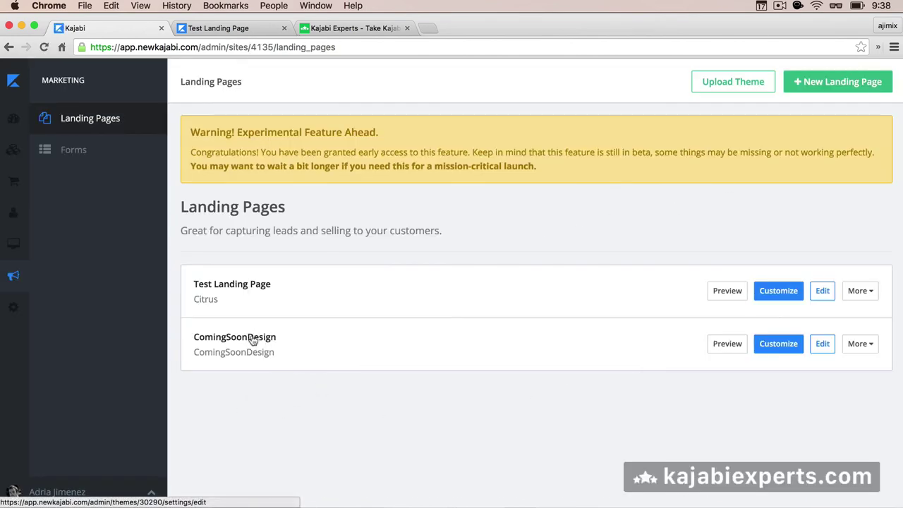
Open the ComingSoonDesign landing page's details and review its title, URL and SEO fields.
click(821, 343)
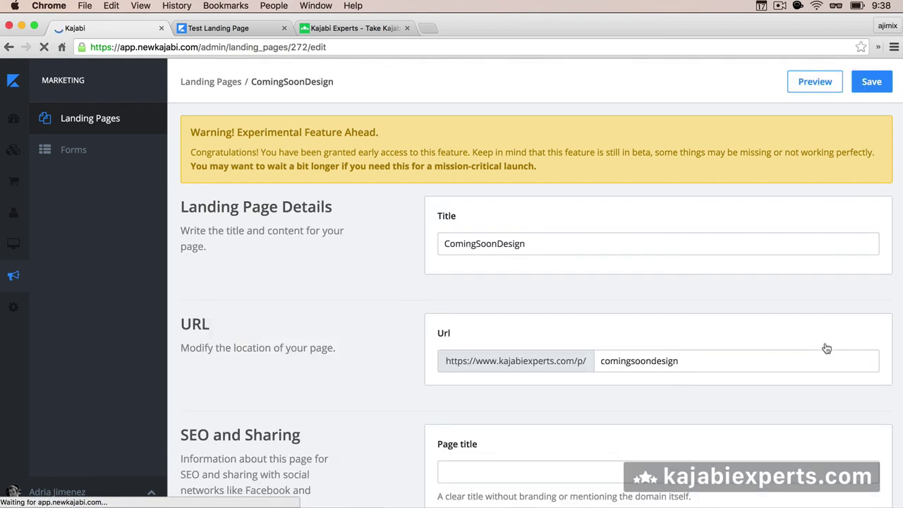
double_click(536, 243)
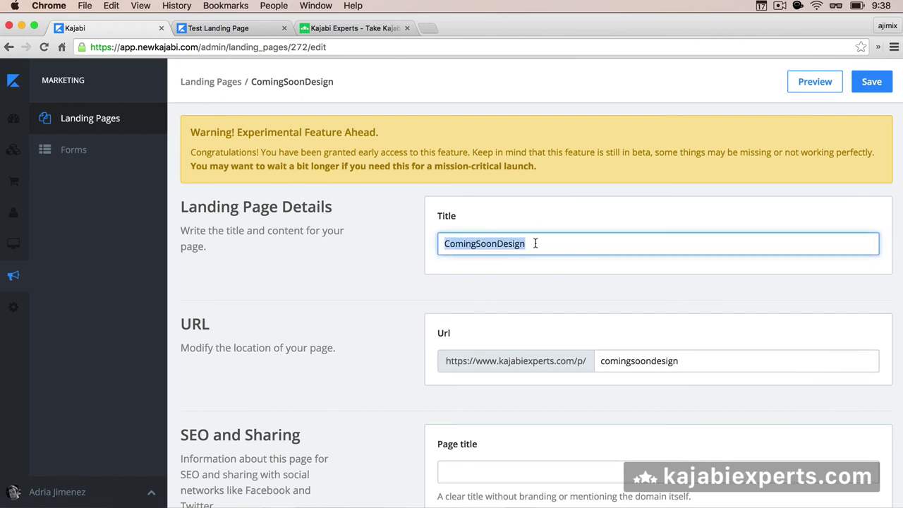
double_click(666, 361)
scroll(665, 360, down, 2)
scroll(666, 362, up, 1)
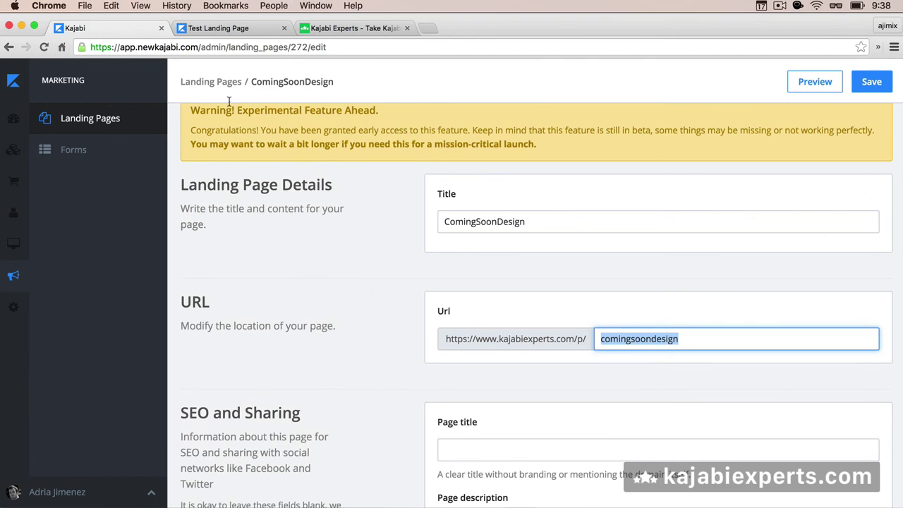
Return to the landing pages list and view the additional actions for Test Landing Page, such as Export Zip, without choosing one.
click(226, 83)
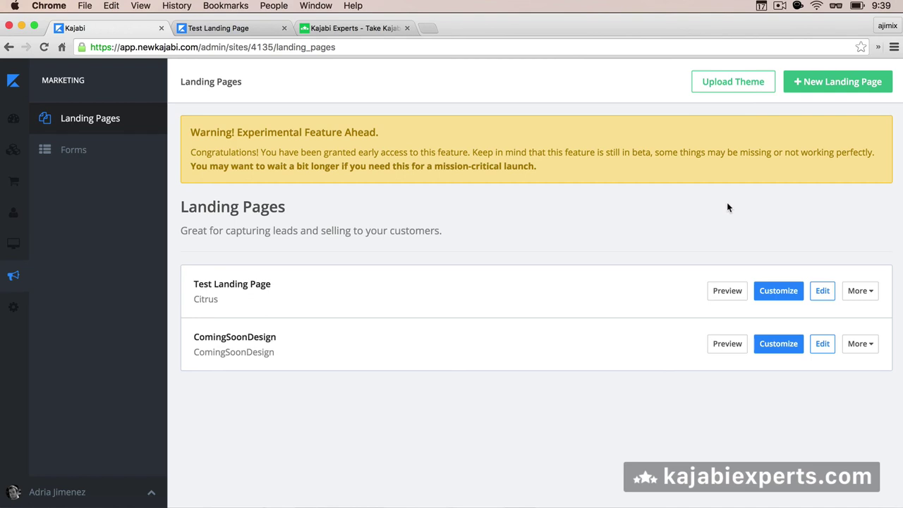
click(854, 292)
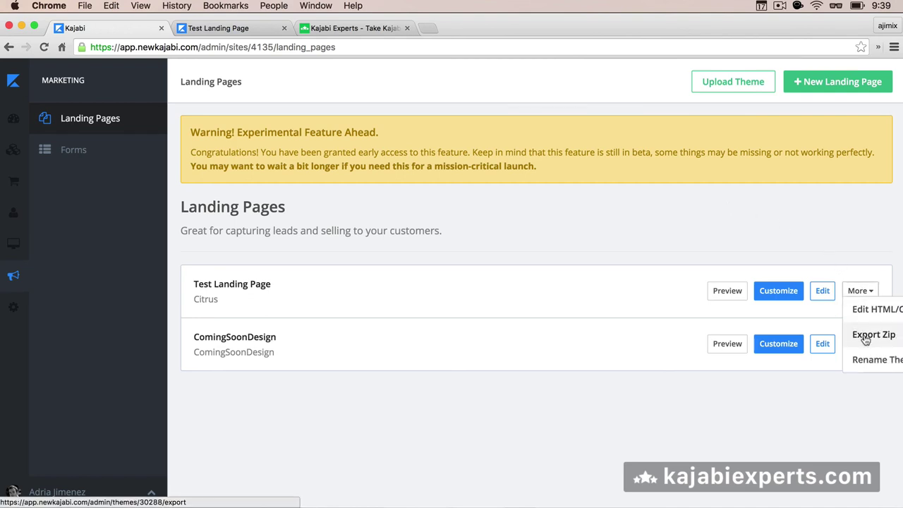
click(768, 421)
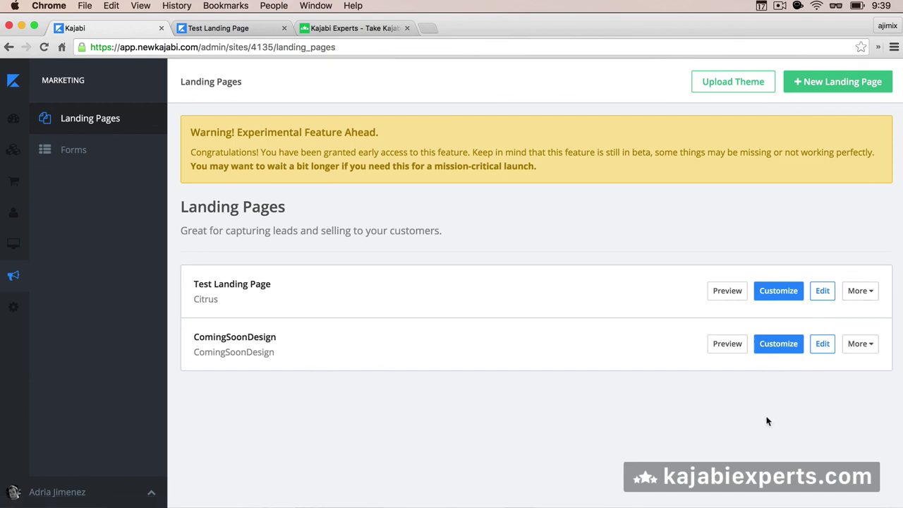